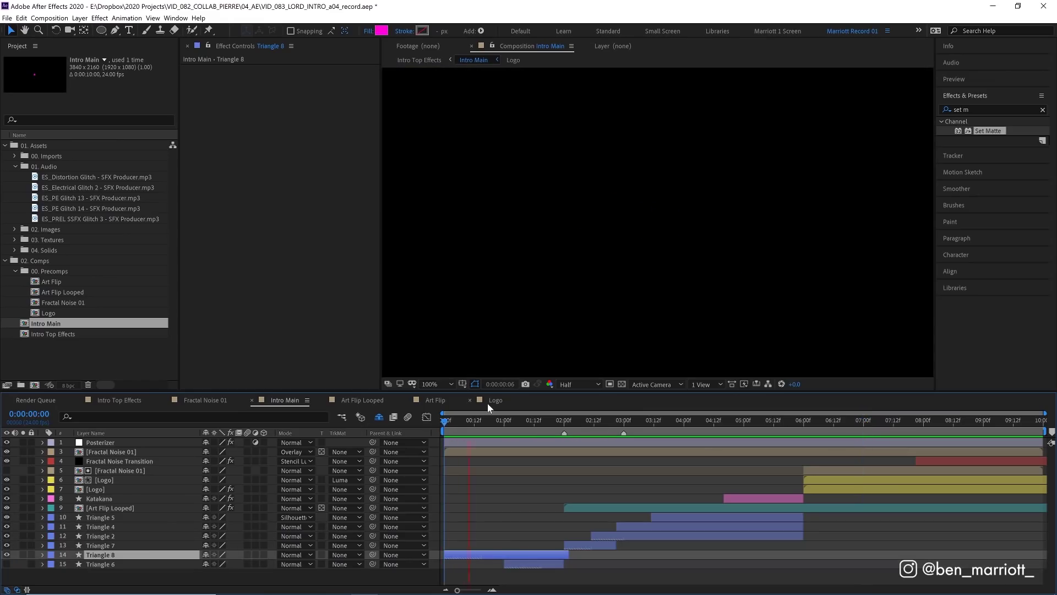
# Reveal the opacity keyframes of the Triangle 8 layer and scrub through its flashing near the start of Intro Main
pyautogui.click(496, 427)
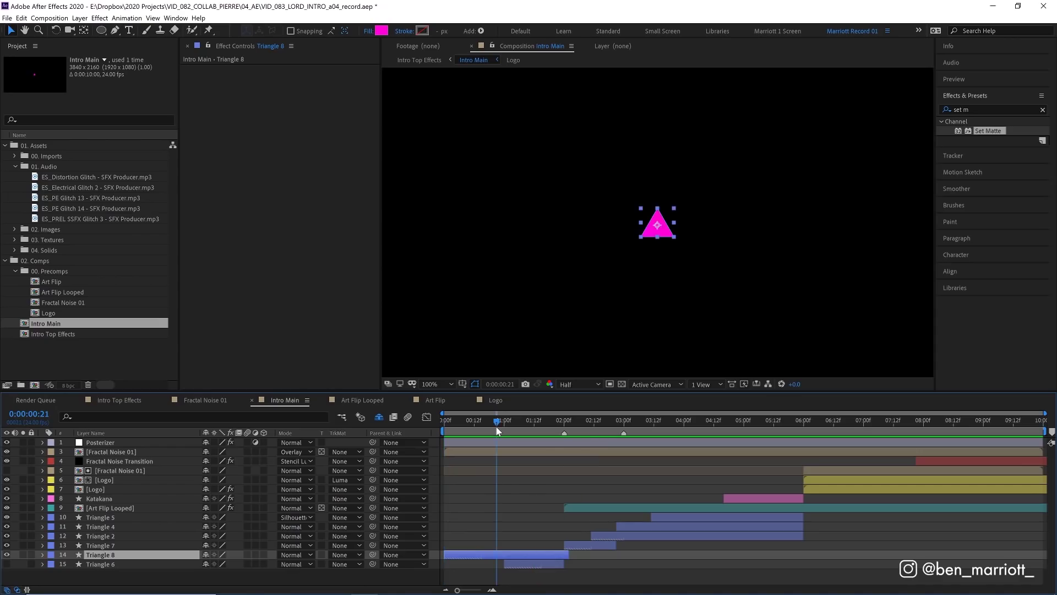
pyautogui.press('t')
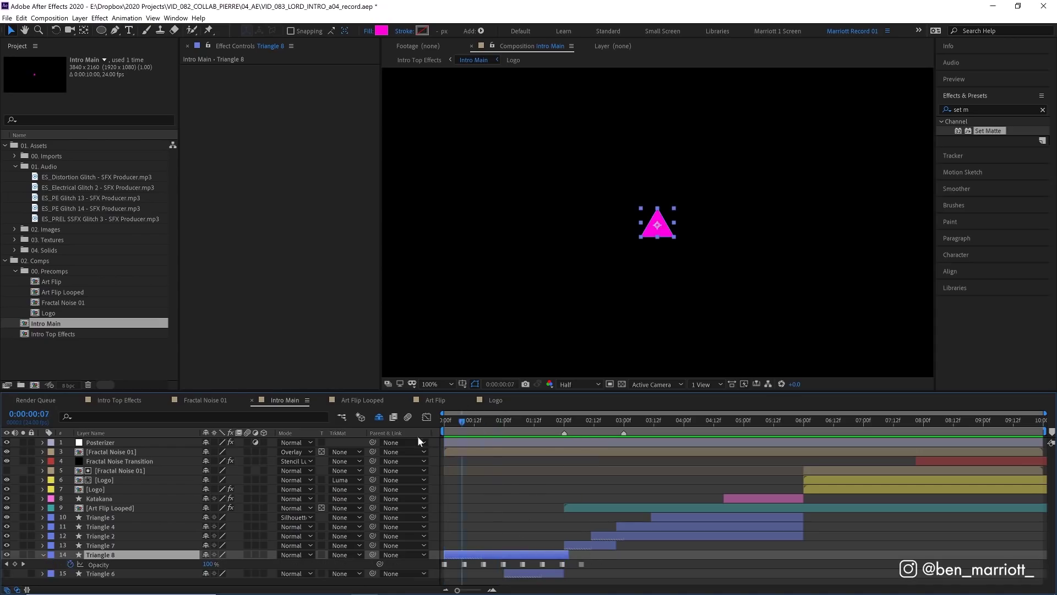
pyautogui.moveTo(435, 428); pyautogui.dragTo(472, 438)
# Toggle hold interpolation on all of Triangle 8's opacity keyframes and scrub the flashing from the start of the composition
pyautogui.moveTo(601, 567); pyautogui.dragTo(435, 559)
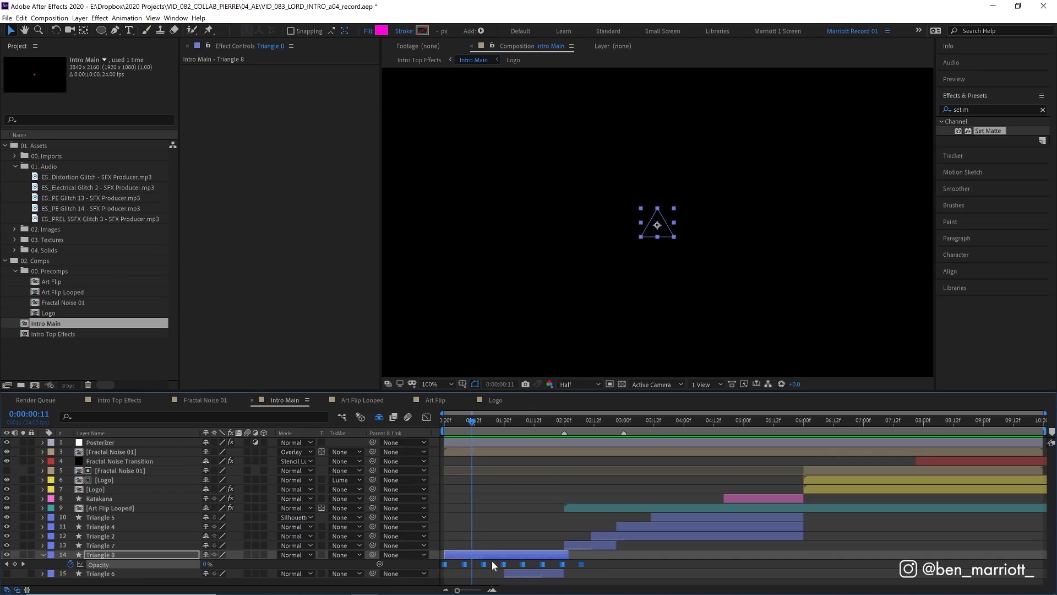
pyautogui.rightClick(464, 563)
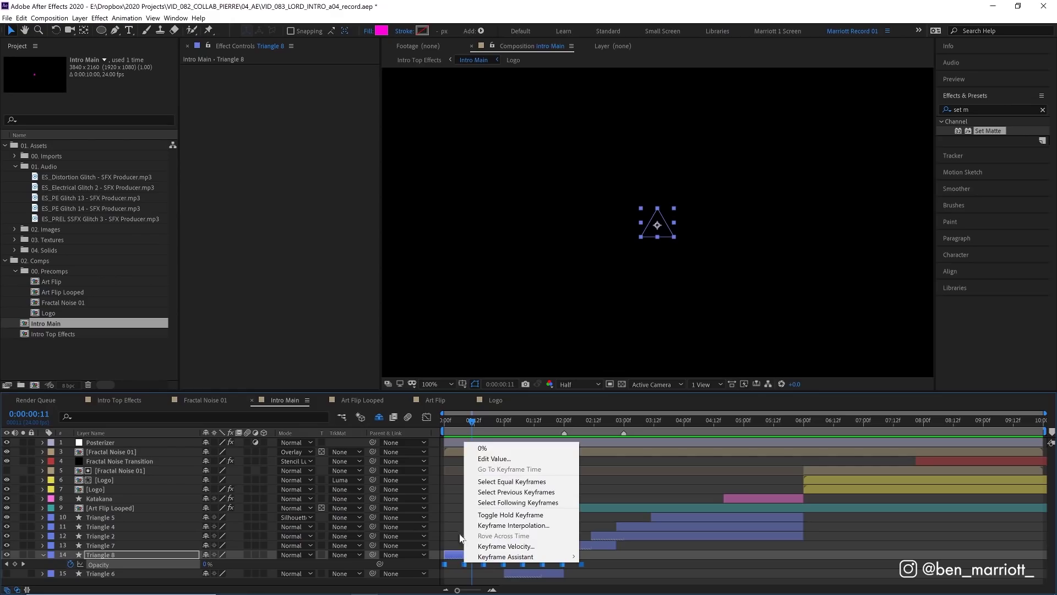
pyautogui.click(516, 515)
pyautogui.moveTo(472, 422); pyautogui.dragTo(387, 415)
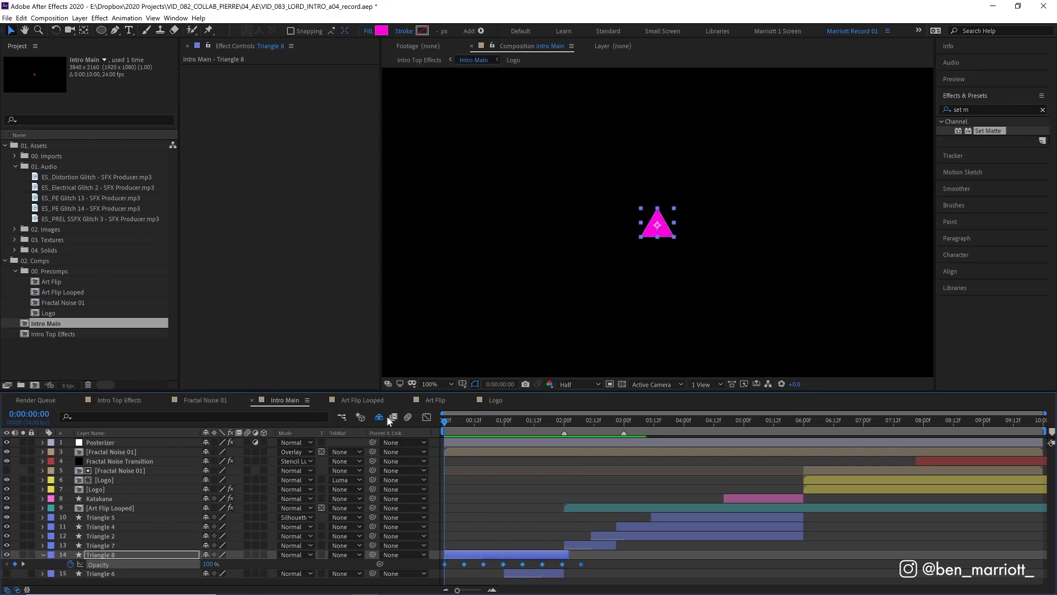
pyautogui.moveTo(518, 431); pyautogui.dragTo(432, 433)
pyautogui.click(487, 421)
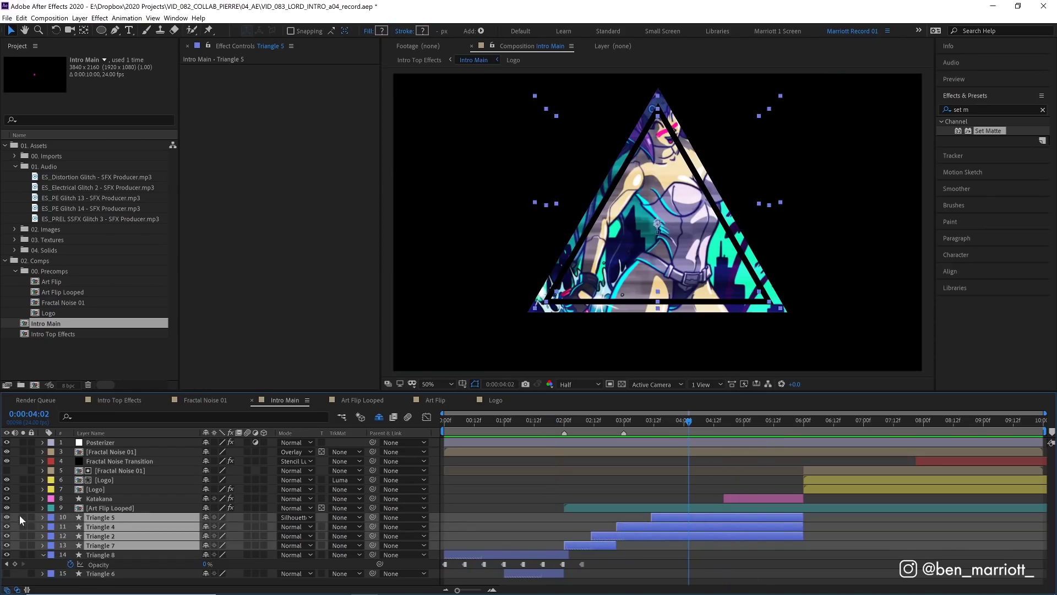
# Preview the Triangle 5, 4, 2 and 7 layers in isolation, playing from 0:00:01:23
pyautogui.click(562, 420)
pyautogui.press('space')
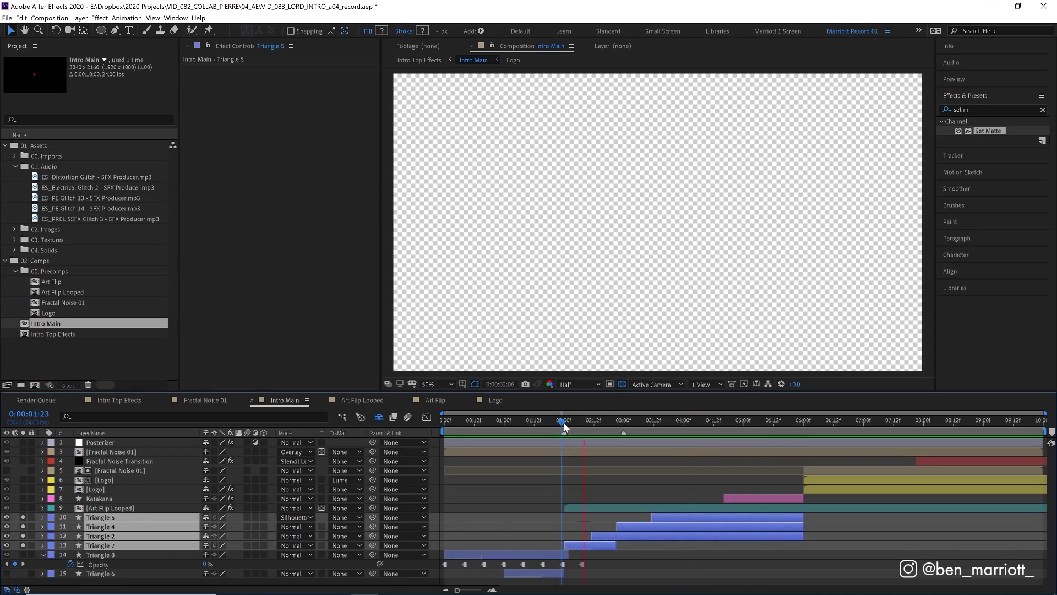
pyautogui.press('space')
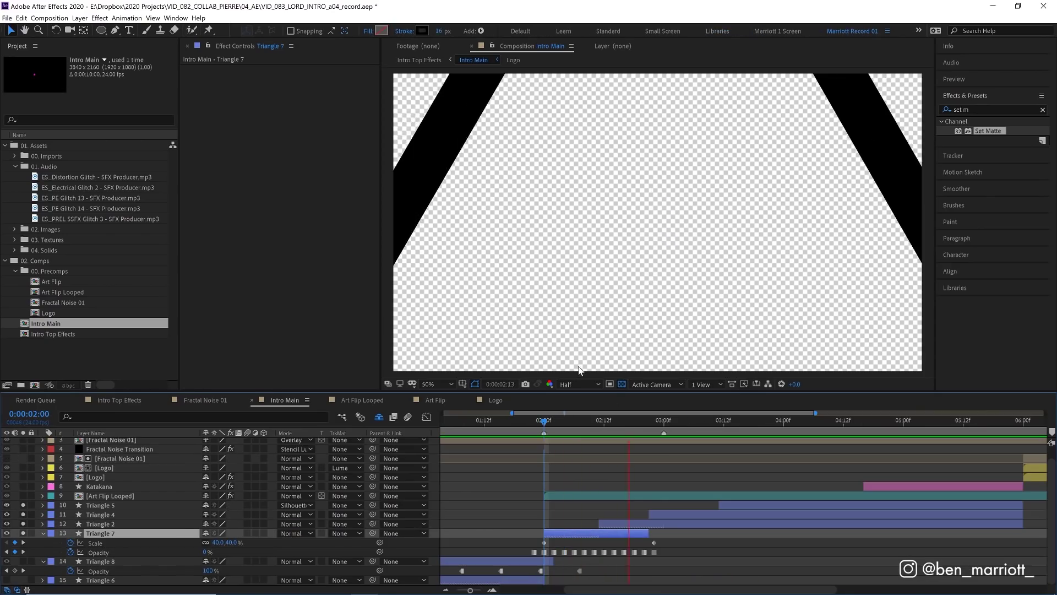
# Play Triangle 7's scale and opacity animation from 0:00:01:22 and scrub back over it
pyautogui.press('space')
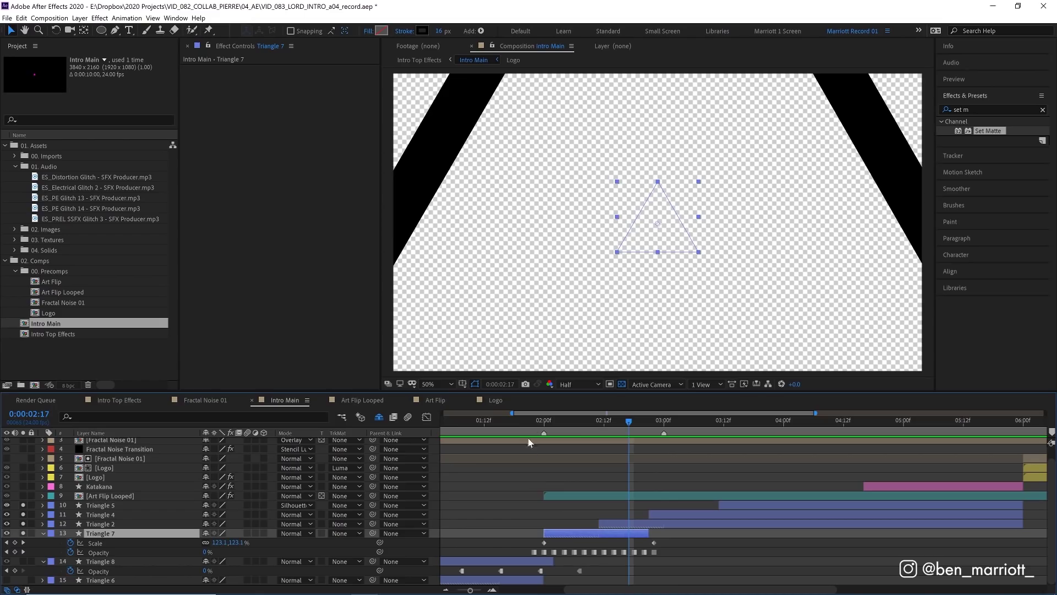
pyautogui.click(535, 420)
pyautogui.press('space')
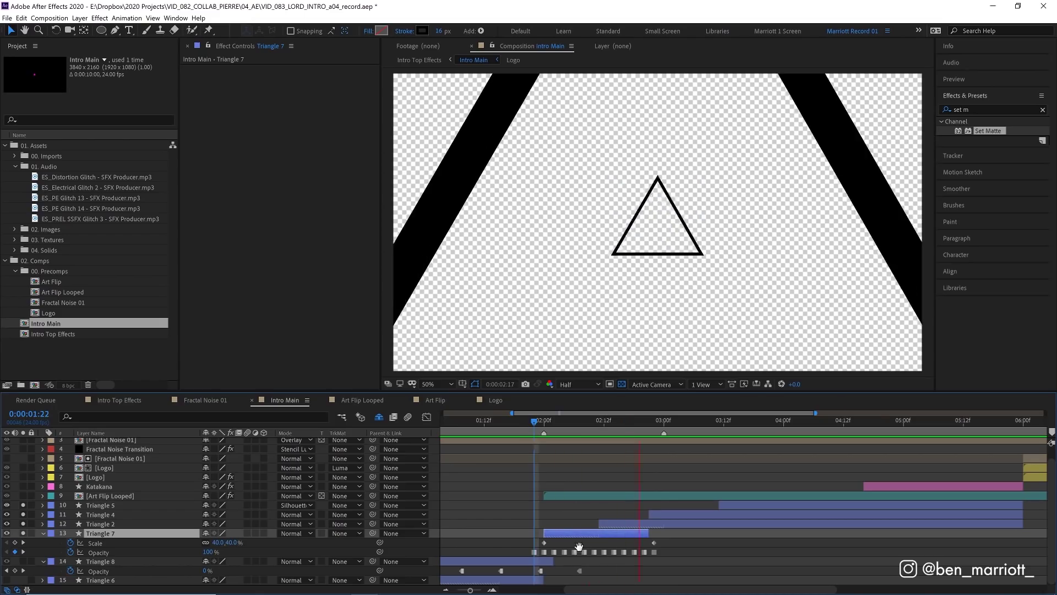
pyautogui.moveTo(553, 424); pyautogui.dragTo(593, 432)
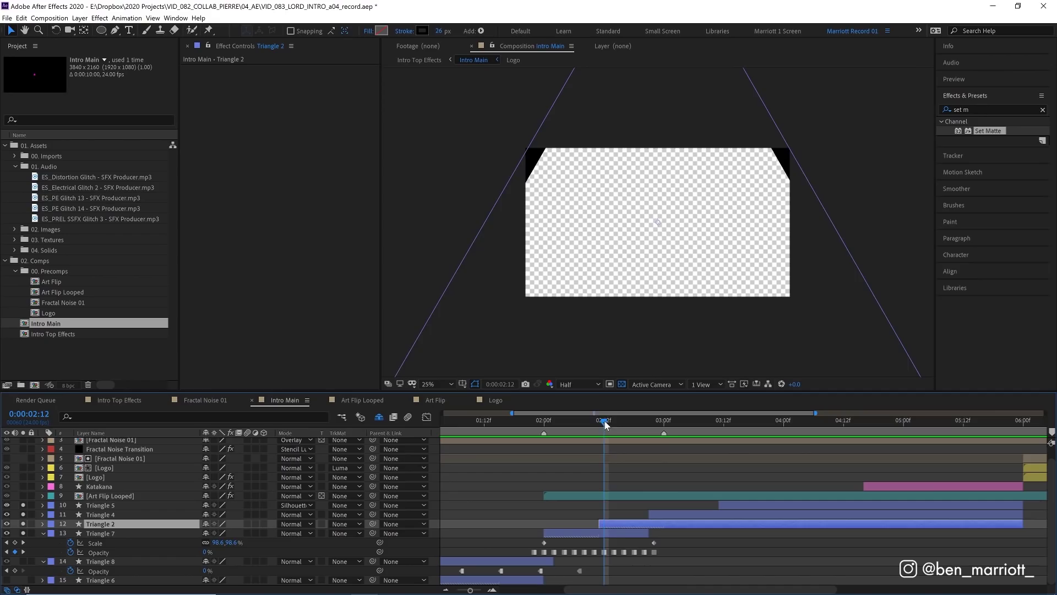
# Play and scrub through the scale animation of the Triangle 4, Triangle 2 and Triangle 5 layers
pyautogui.moveTo(604, 423); pyautogui.dragTo(886, 438)
pyautogui.press(',')
pyautogui.press('.')
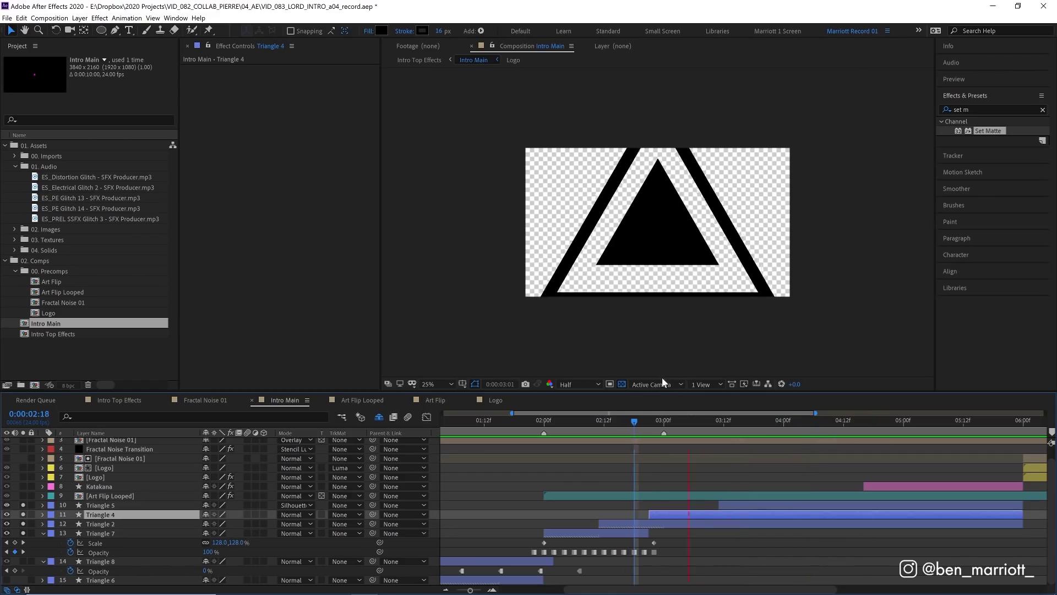
pyautogui.press('space')
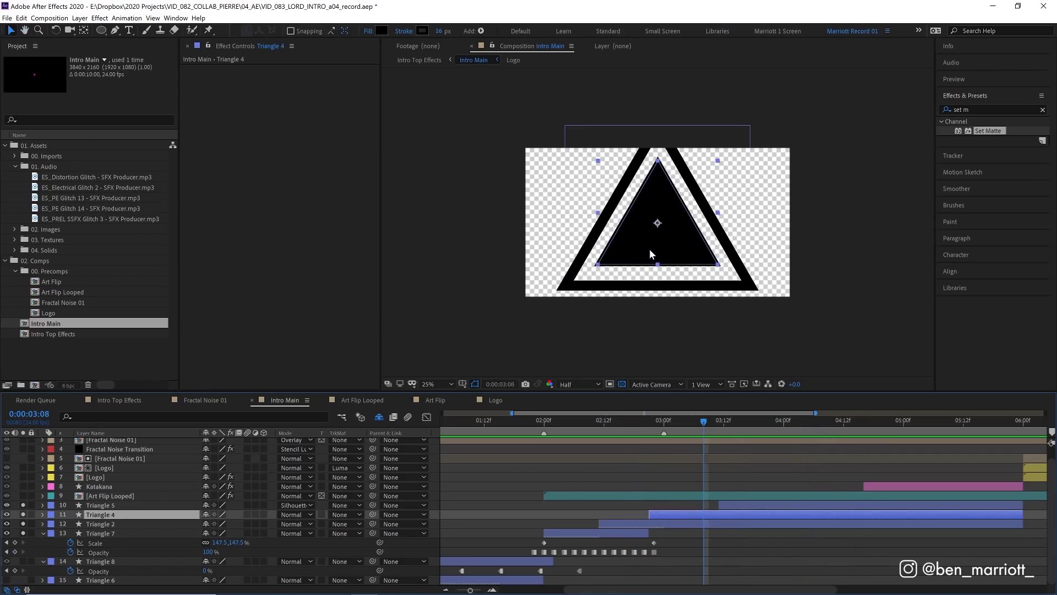
pyautogui.moveTo(652, 423); pyautogui.dragTo(676, 427)
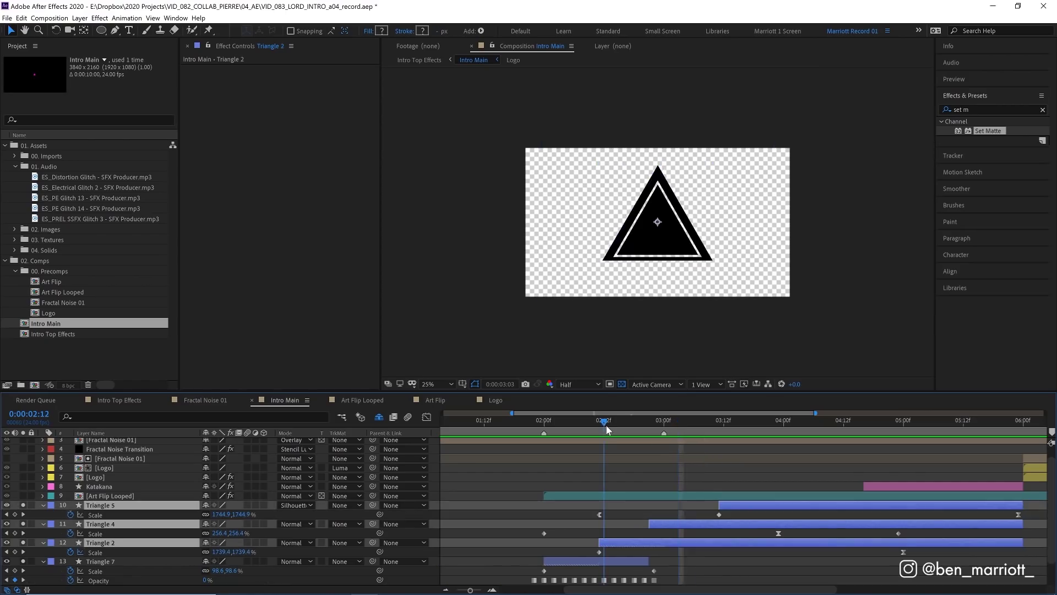
pyautogui.press('space')
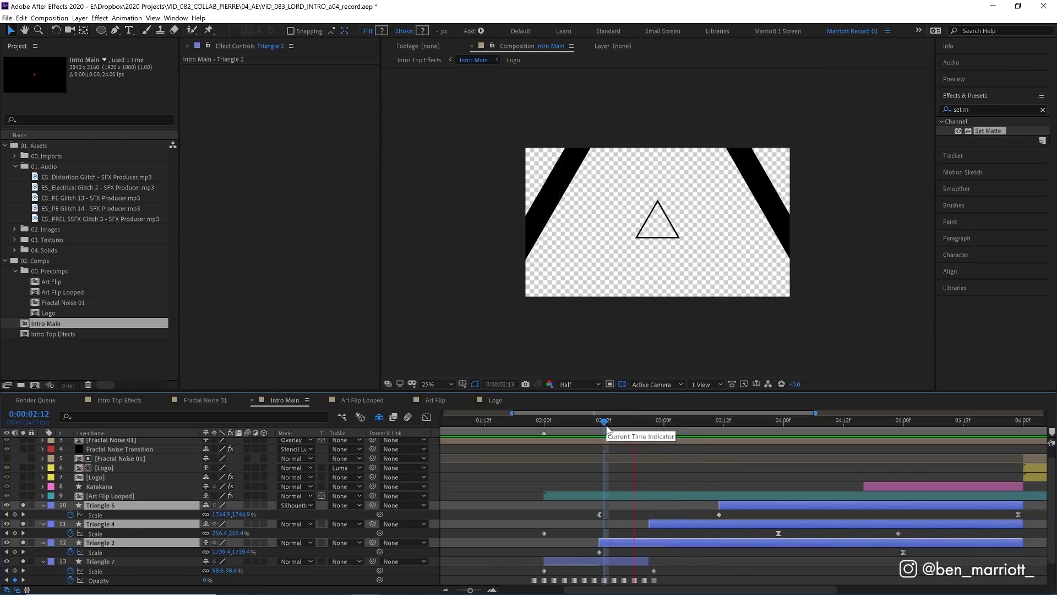
pyautogui.moveTo(626, 426); pyautogui.dragTo(839, 427)
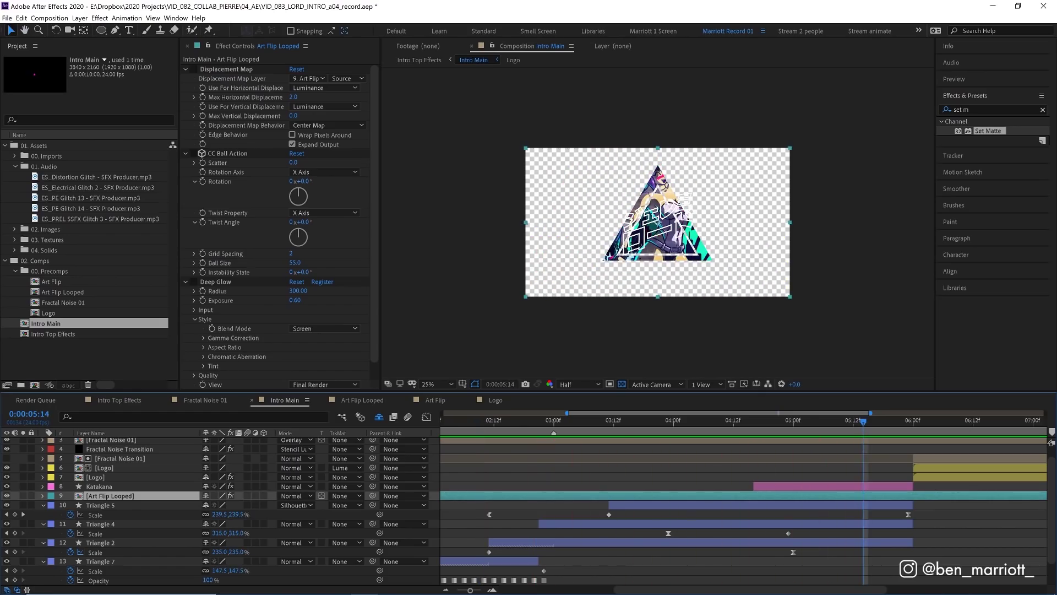
# Open the Art Flip precomp nested in the Art Flip Looped layer and examine its image sequence and Null 3's scale animation
pyautogui.click(514, 501)
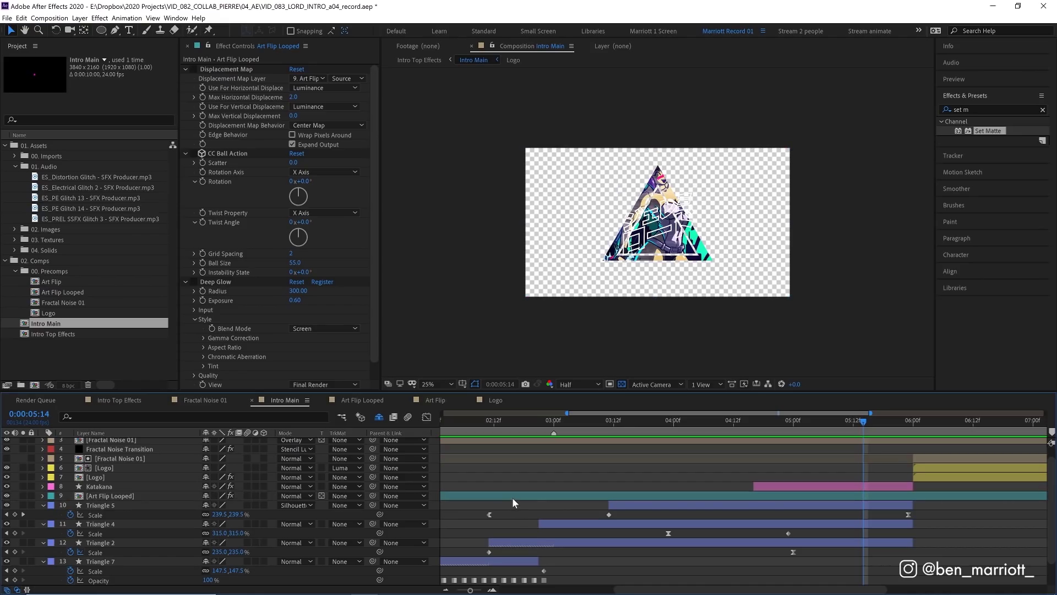
pyautogui.doubleClick(512, 497)
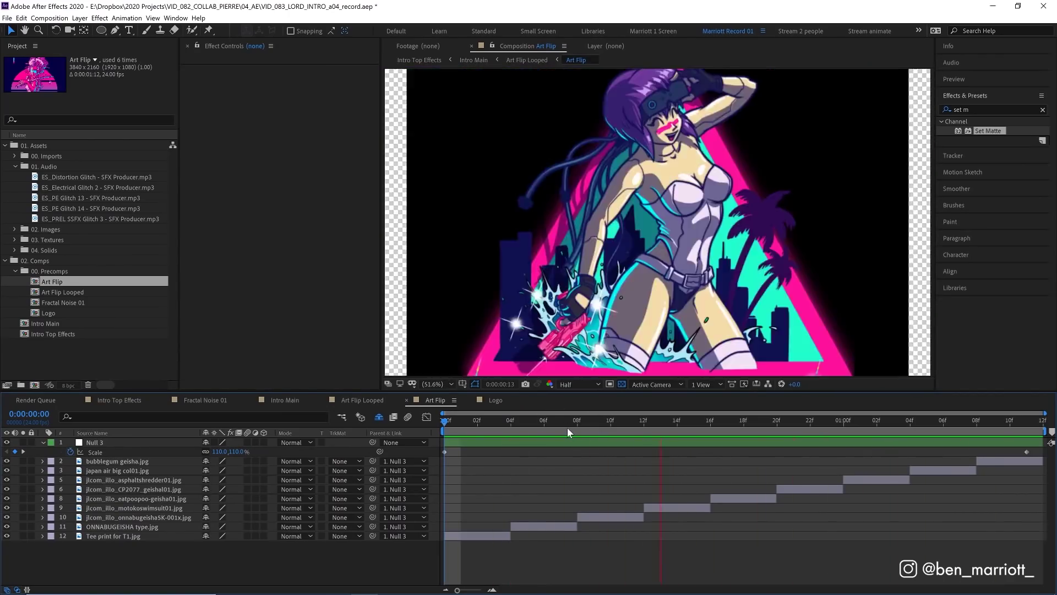
pyautogui.click(567, 442)
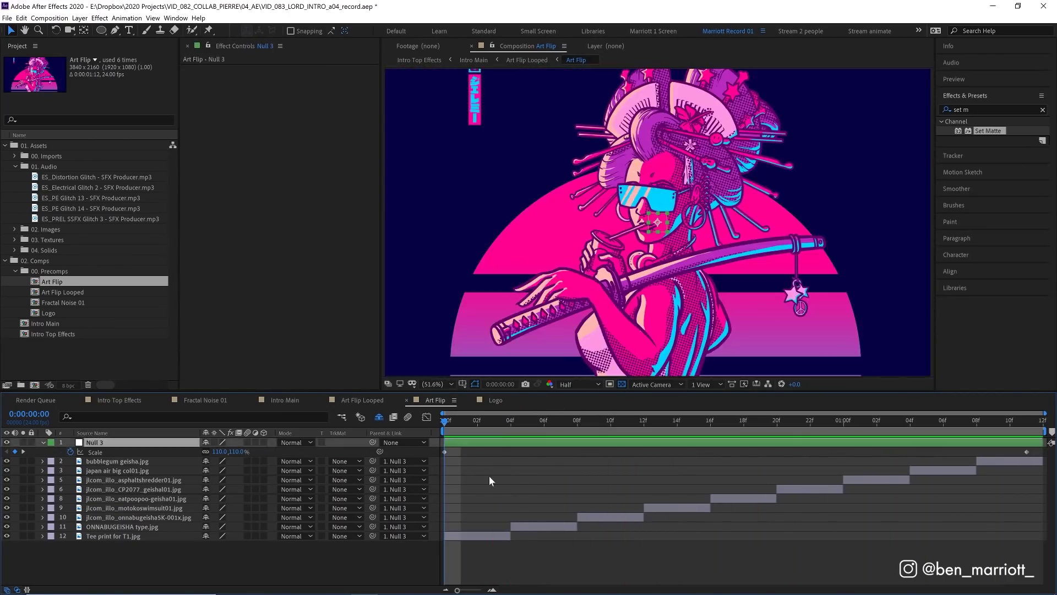
pyautogui.press('space')
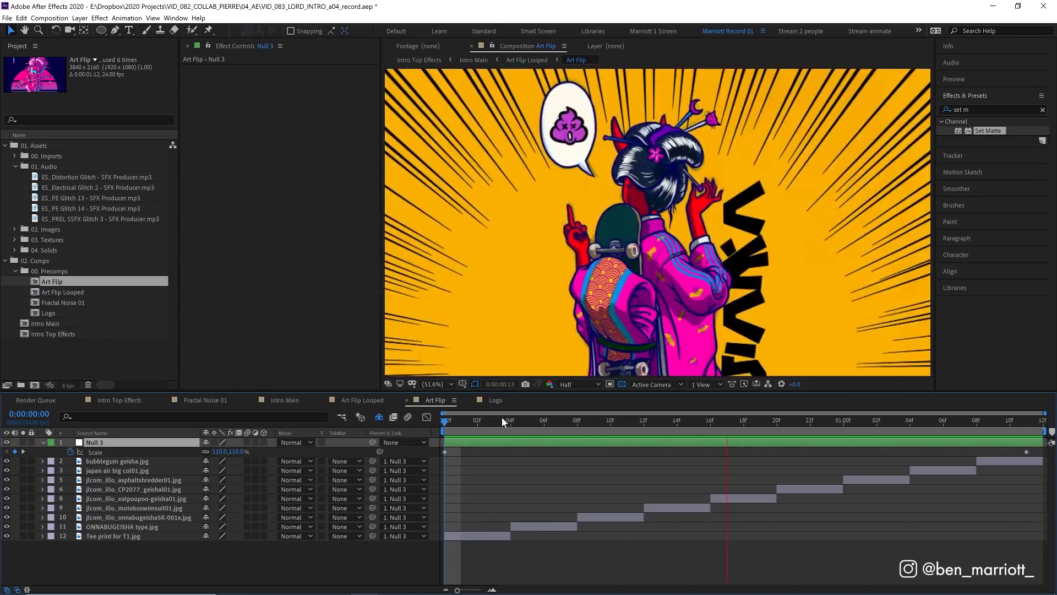
pyautogui.press('space')
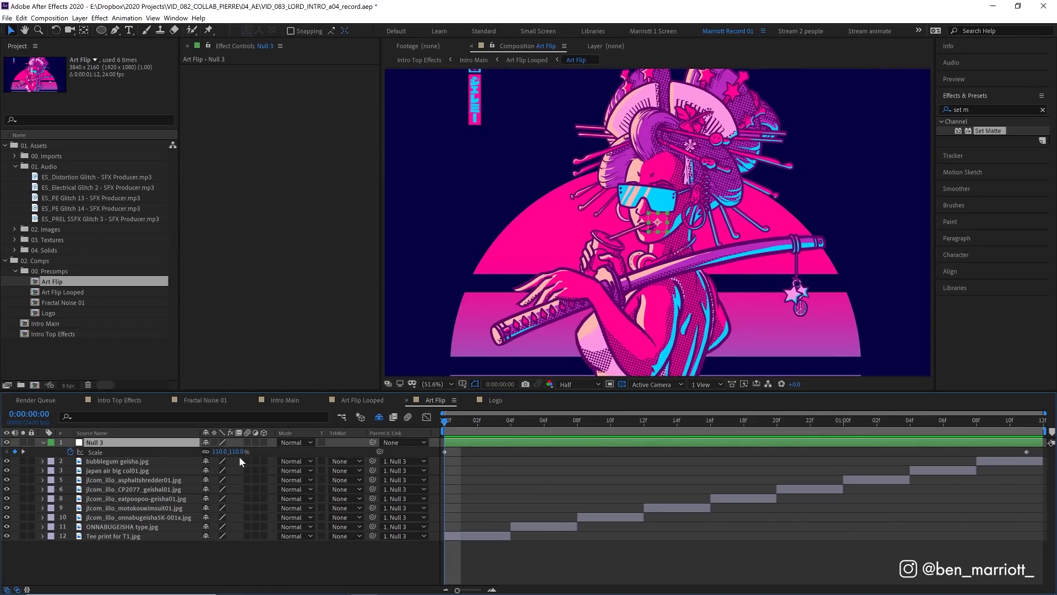
pyautogui.moveTo(444, 421); pyautogui.dragTo(1037, 416)
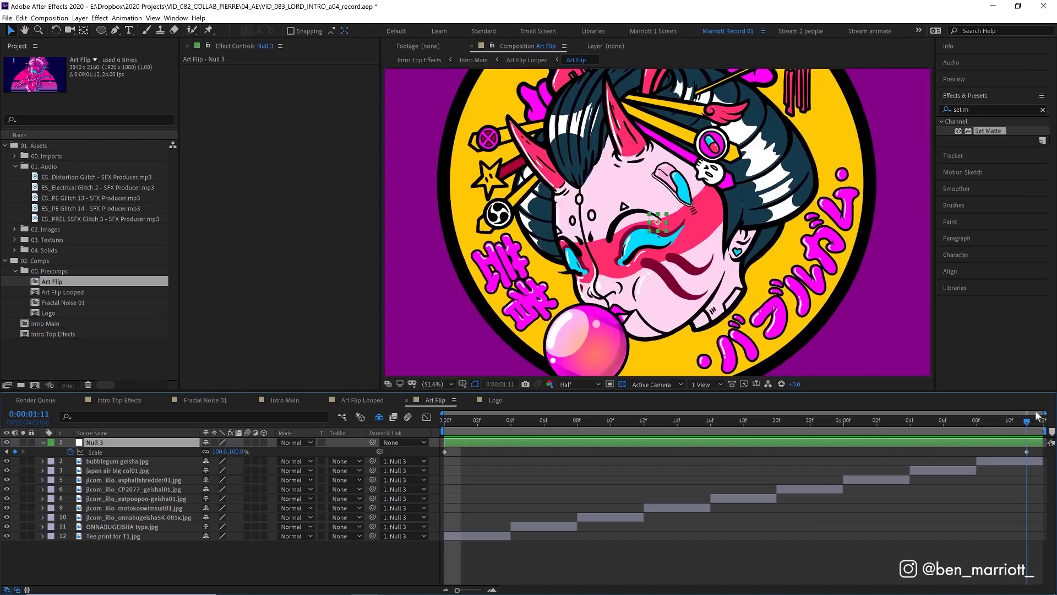
pyautogui.press('space')
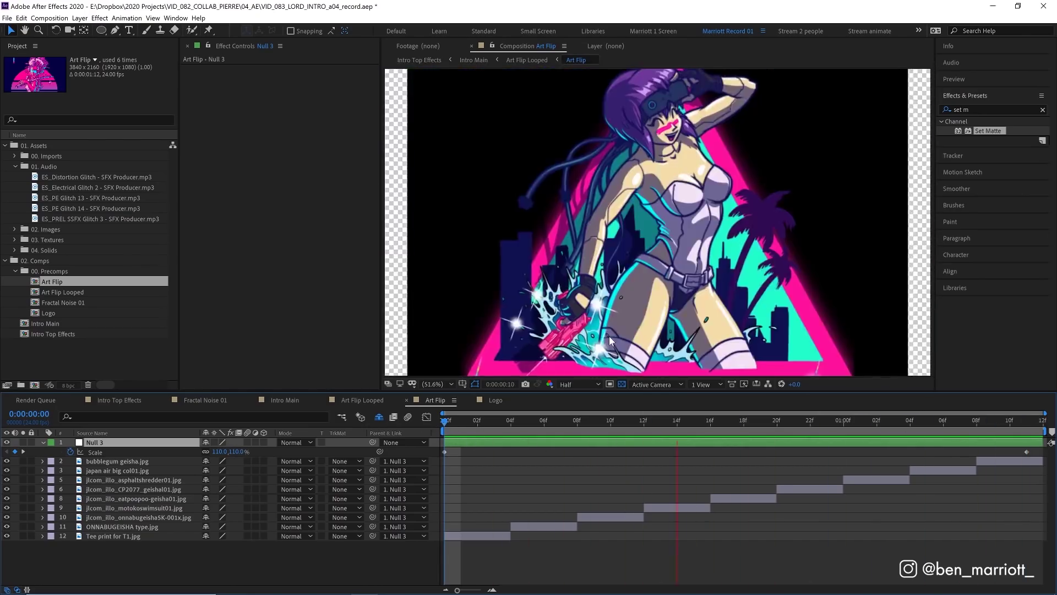
# Switch to the Art Flip Looped composition, preview its repeated Art Flip layers and return to Intro Main
pyautogui.click(362, 400)
pyautogui.press('space')
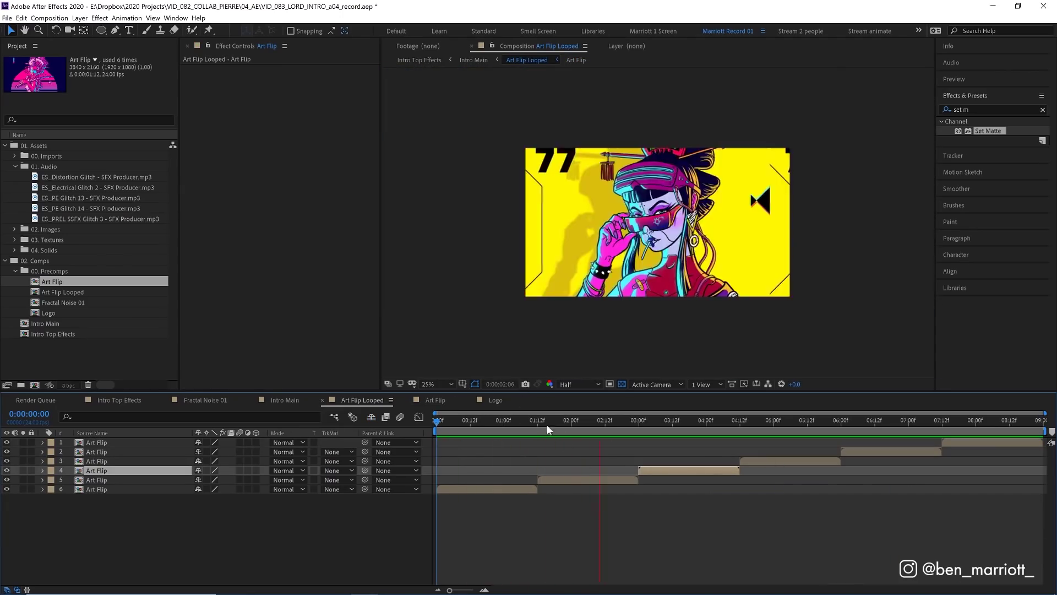
pyautogui.moveTo(529, 423); pyautogui.dragTo(975, 462)
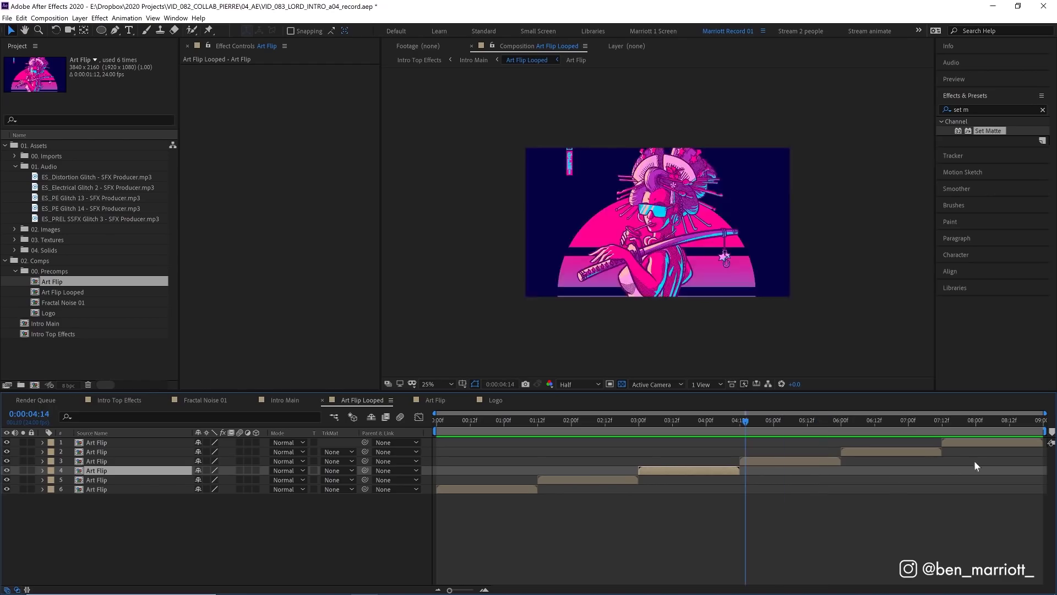
pyautogui.press('space')
pyautogui.hotkey('shift', ',')
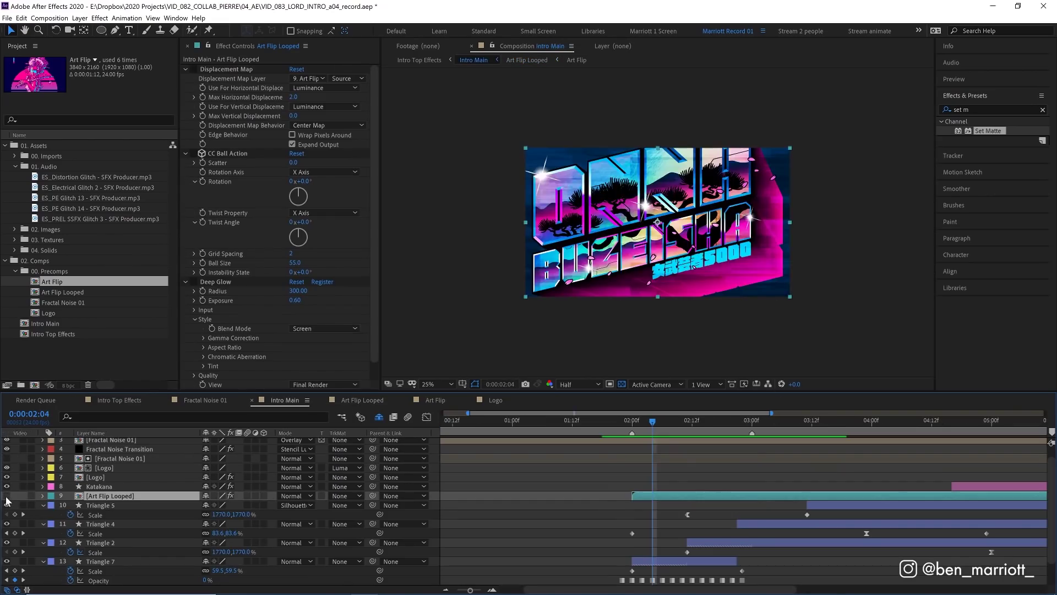
# Switch the Art Flip Looped layer's visibility off and on, and play the composition from 0:00:01:17
pyautogui.click(7, 495)
pyautogui.click(6, 496)
pyautogui.click(596, 434)
pyautogui.press('space')
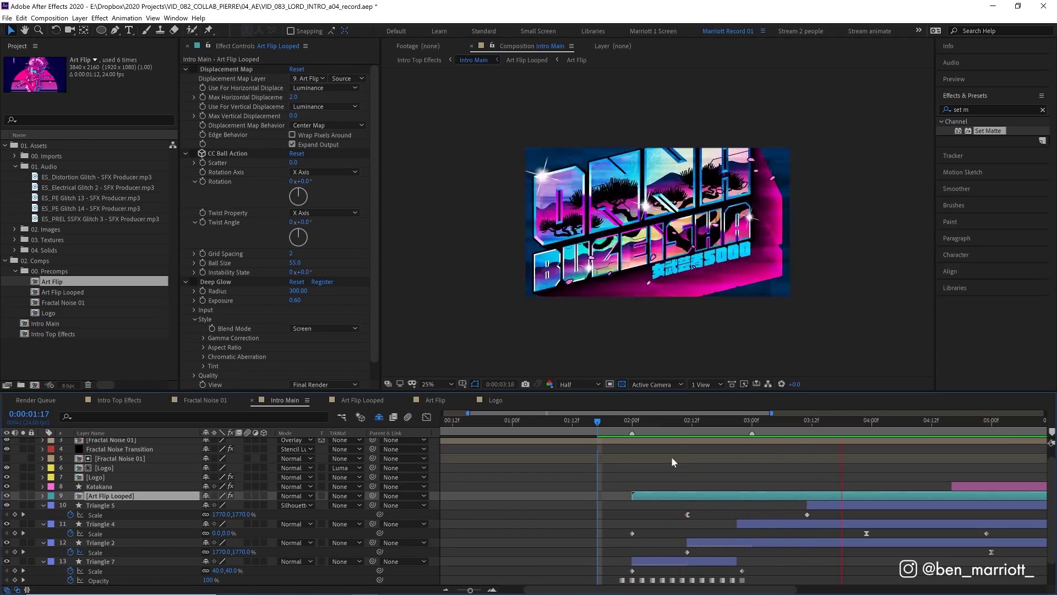
pyautogui.press('space')
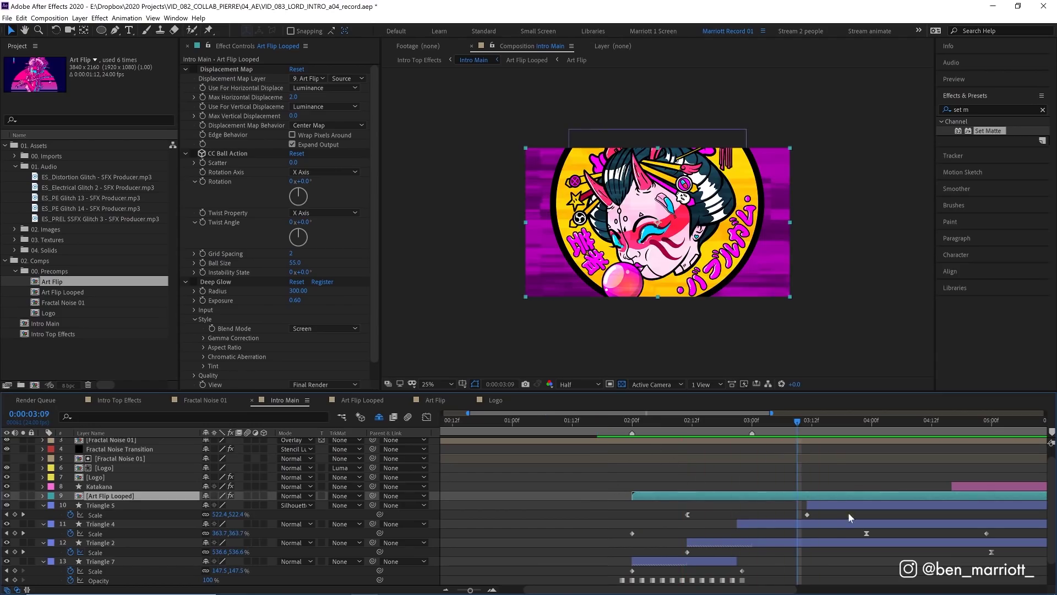
# Enable Preserve Underlying Transparency on the Art Flip Looped layer and preview the artwork masked by the triangles
pyautogui.click(322, 496)
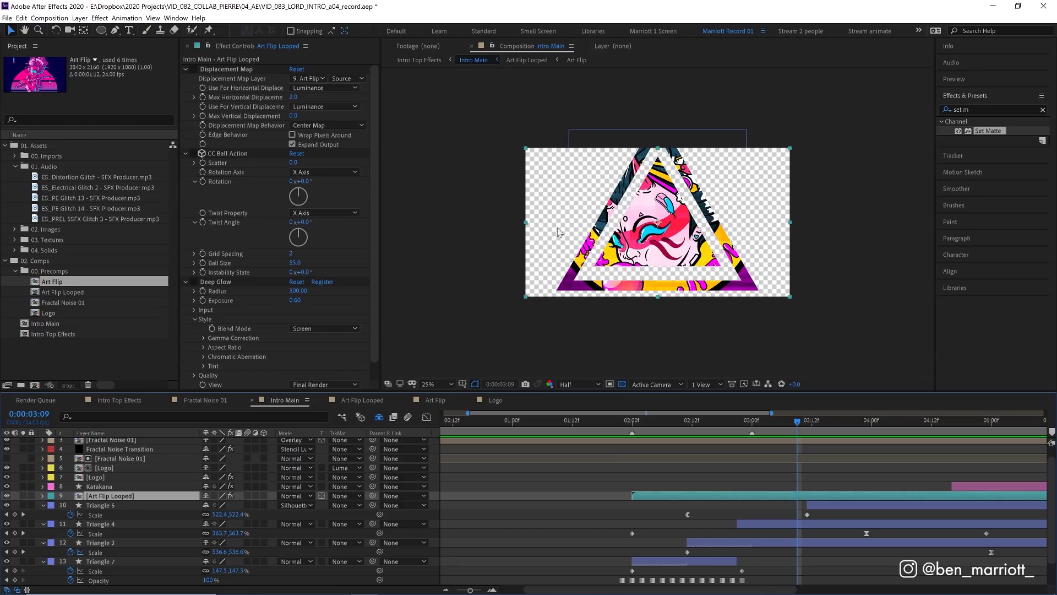
pyautogui.press('space')
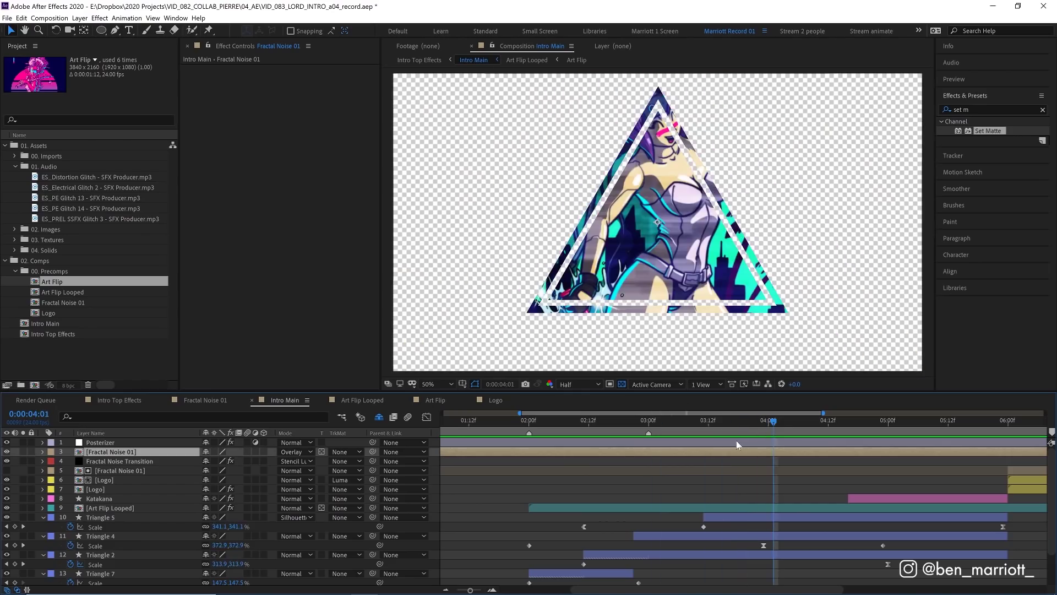
# Select the Posterizer layer to show its Posterize Time effect and preview the motion from 0:00:02:14
pyautogui.click(736, 440)
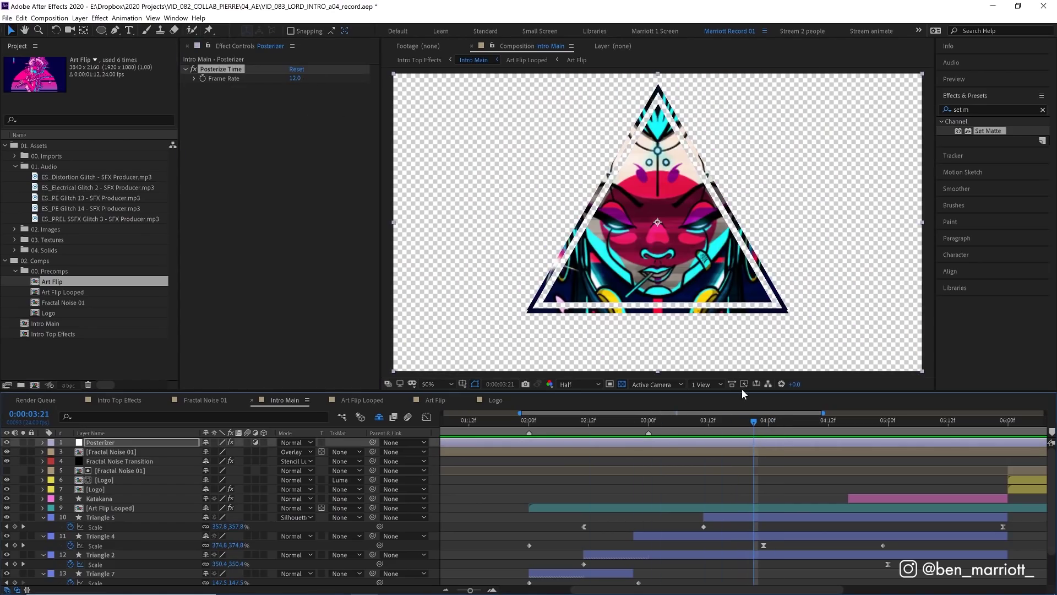
pyautogui.click(599, 421)
pyautogui.press('space')
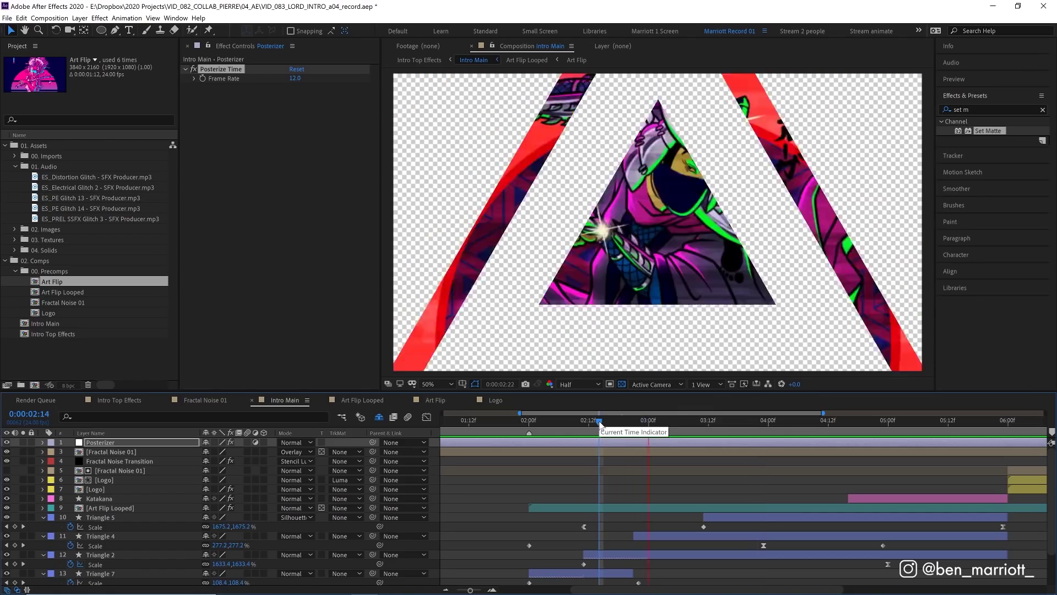
pyautogui.press('space')
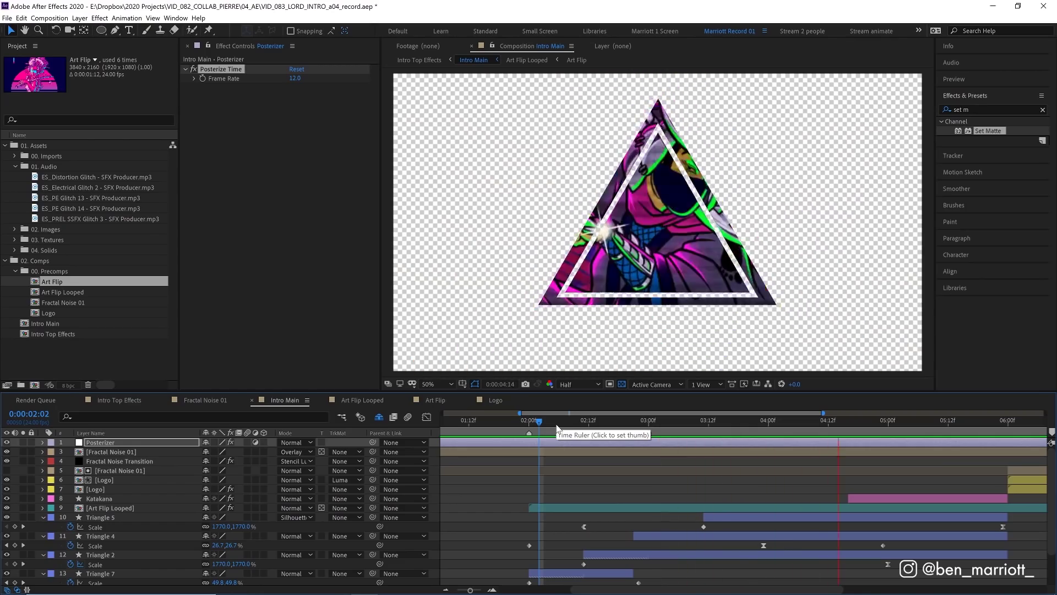
# Reveal the opacity of the Fractal Noise 01 overlay layer, compare the image with the layer hidden and shown, and preview it
pyautogui.click(555, 451)
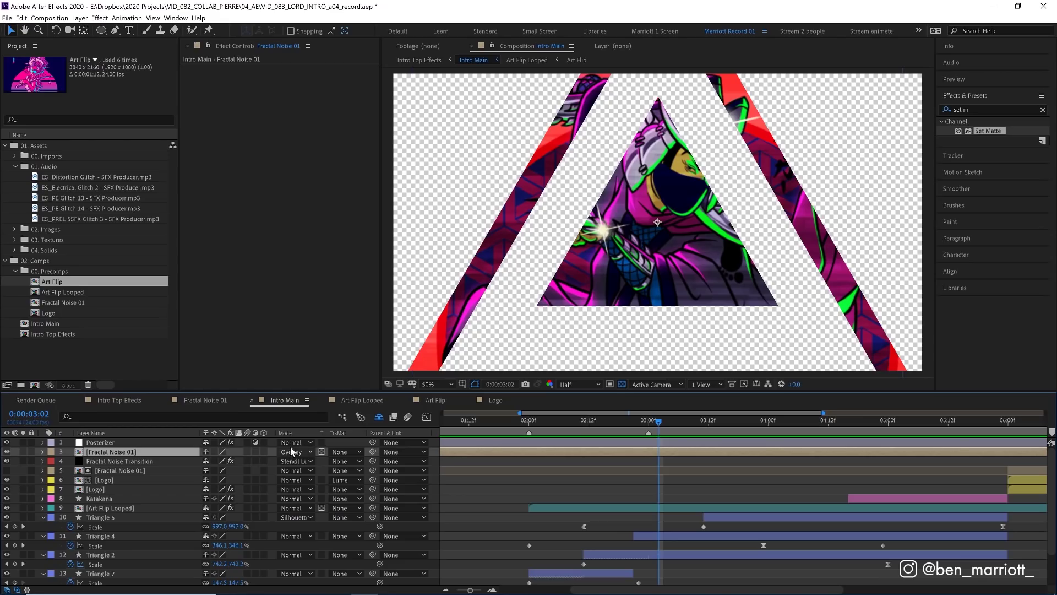
pyautogui.press('t')
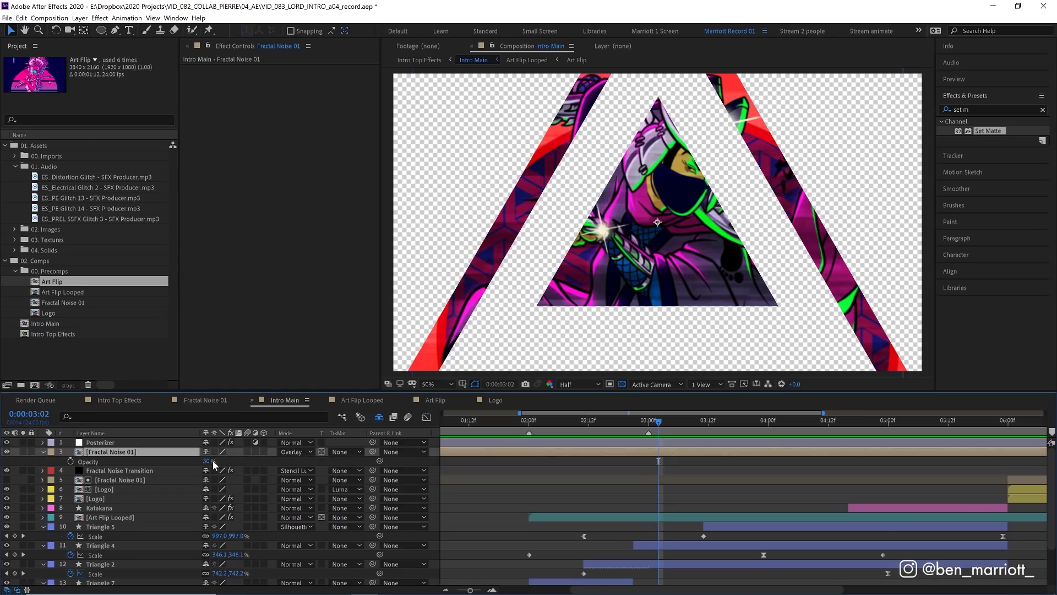
pyautogui.click(7, 451)
pyautogui.click(7, 451)
pyautogui.click(7, 451)
pyautogui.click(7, 451)
pyautogui.press('space')
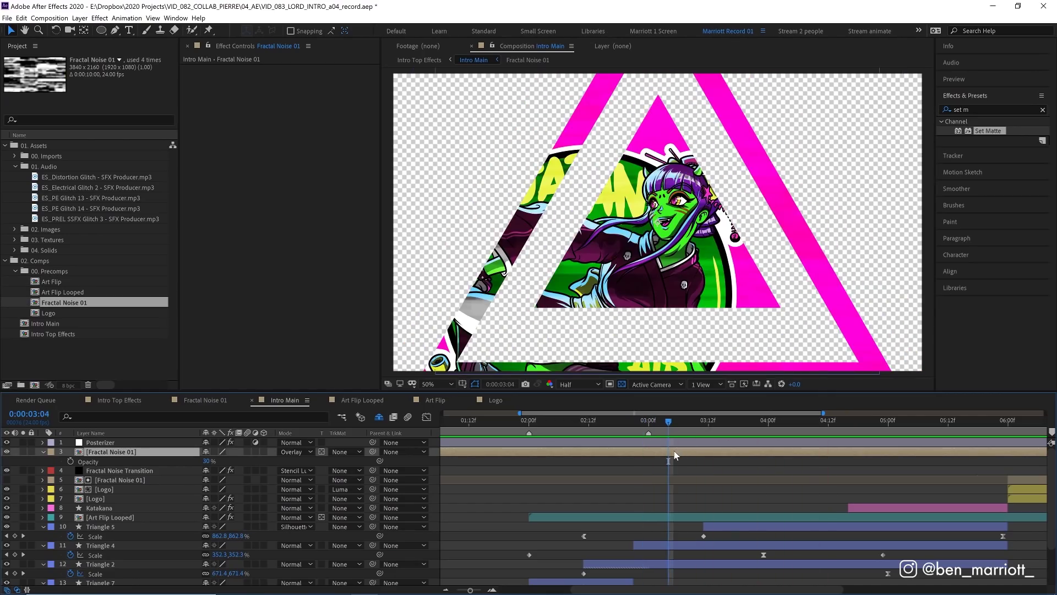
# Open the Fractal Noise 01 precomp and inspect its Fractal Noise effect settings, scale width and the time*500 Evolution expression
pyautogui.doubleClick(676, 452)
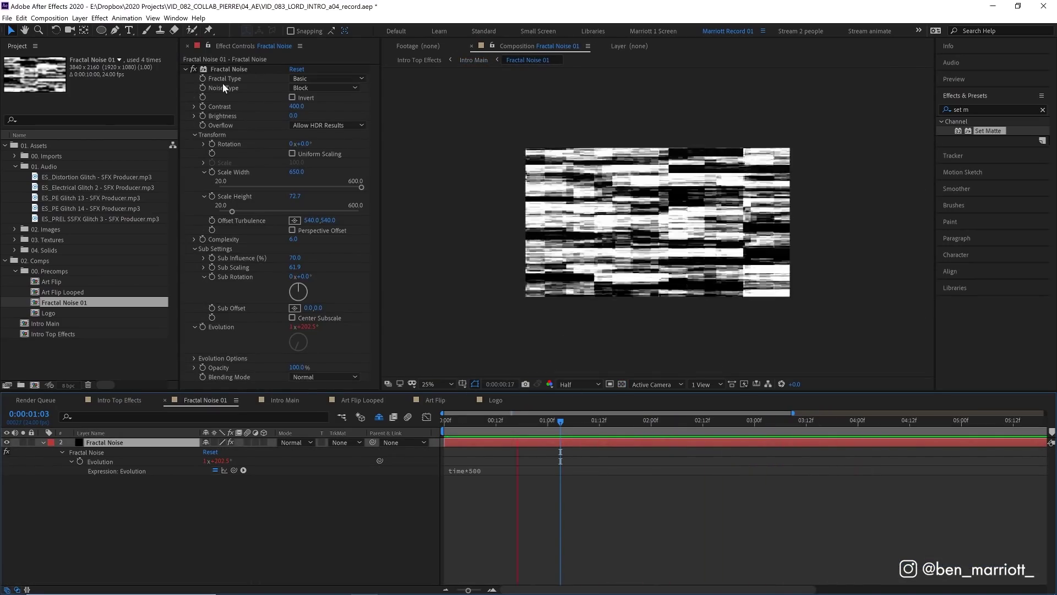
pyautogui.click(224, 85)
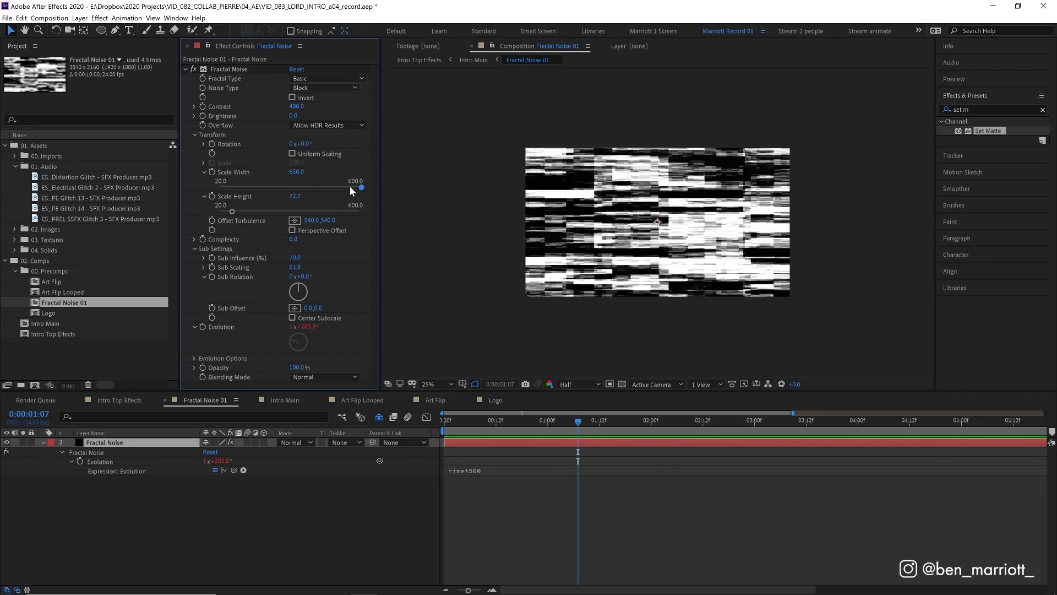
pyautogui.moveTo(348, 187); pyautogui.dragTo(679, 226)
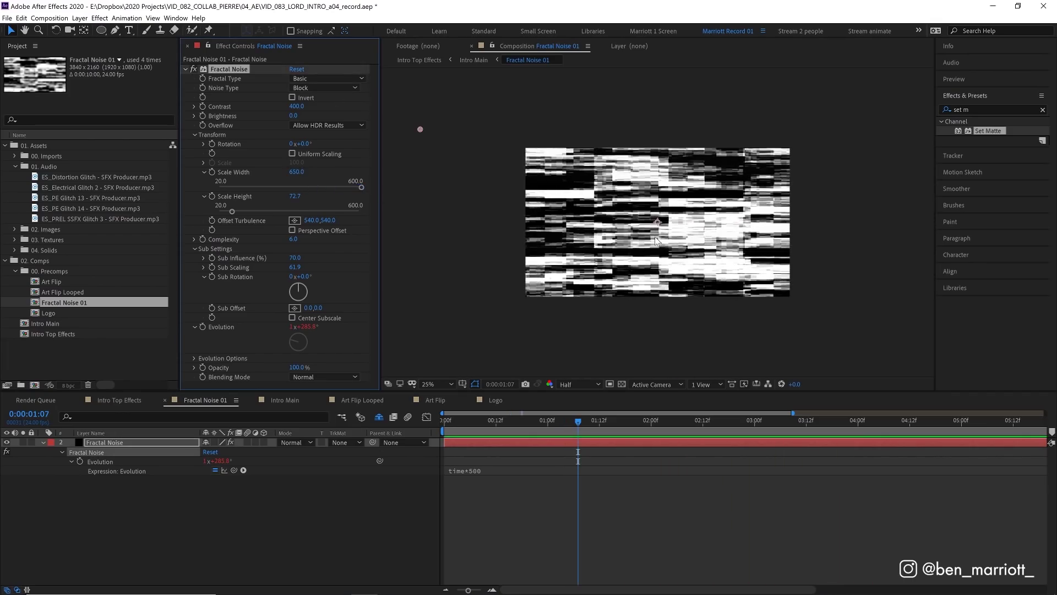
pyautogui.moveTo(361, 187); pyautogui.dragTo(549, 393)
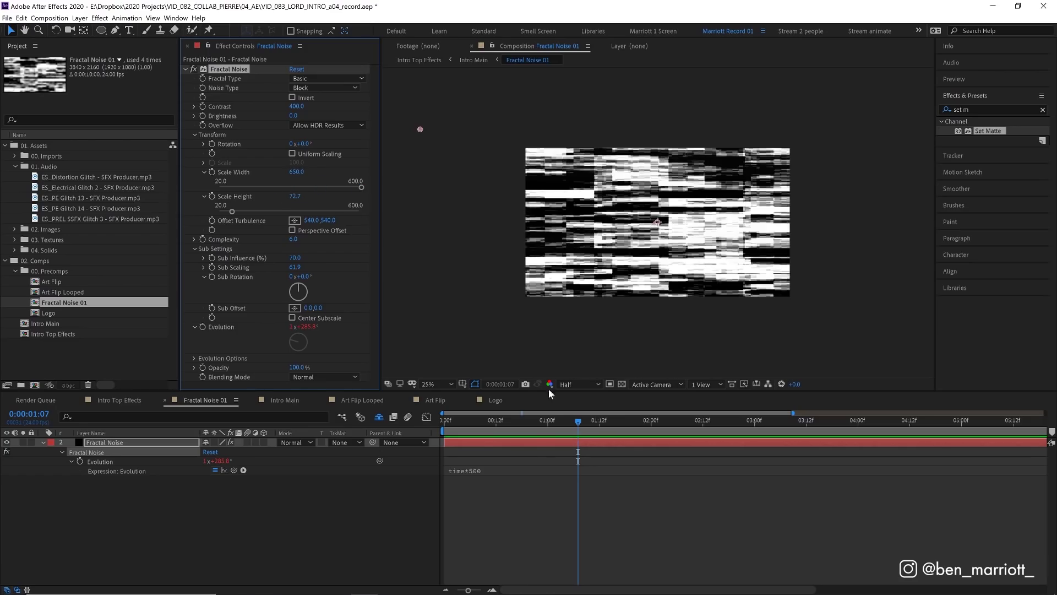
pyautogui.click(485, 471)
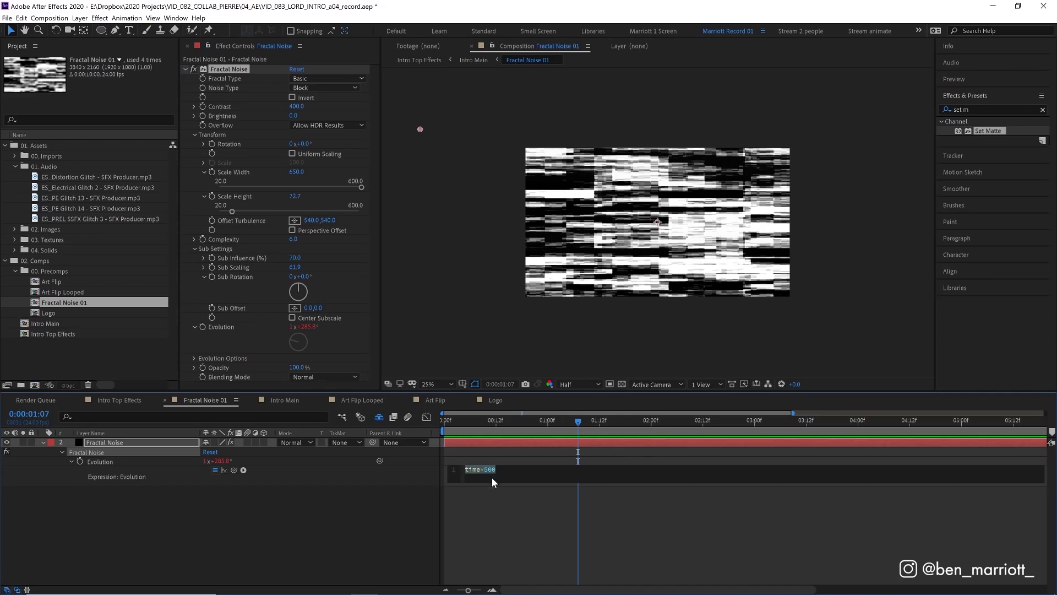
pyautogui.click(497, 435)
# Preview the Katakana layer in Intro Main, stop at 0:00:04:20 and check which layer drives its Displacement Map
pyautogui.press('space')
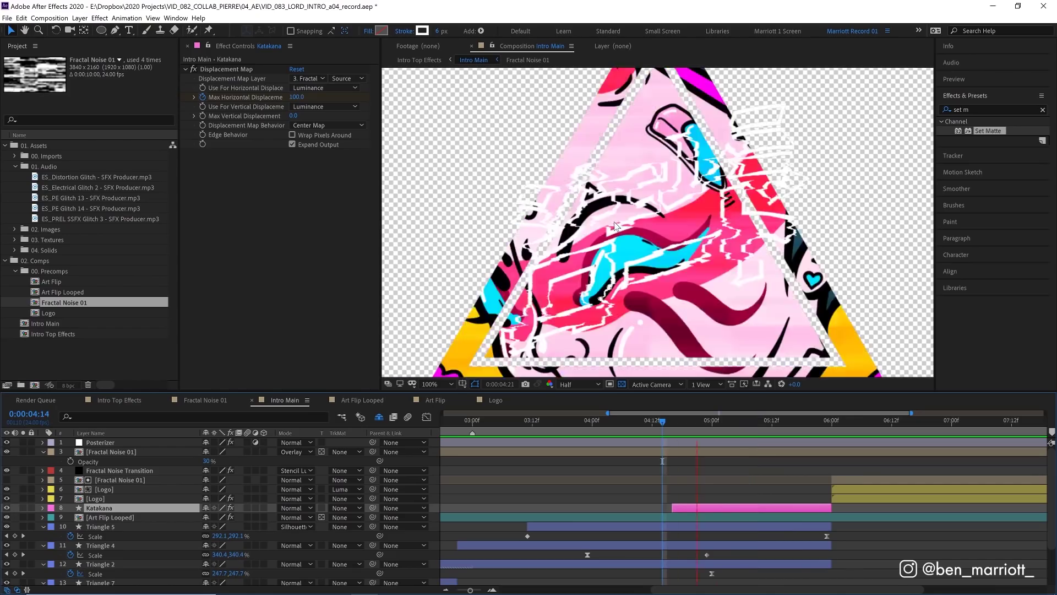
pyautogui.click(693, 424)
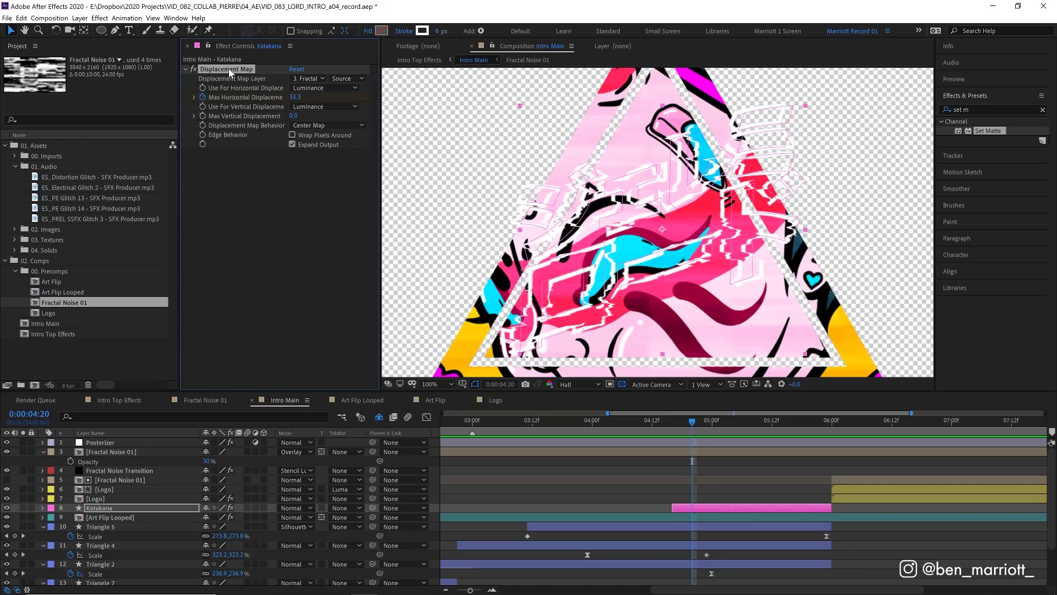
pyautogui.click(307, 78)
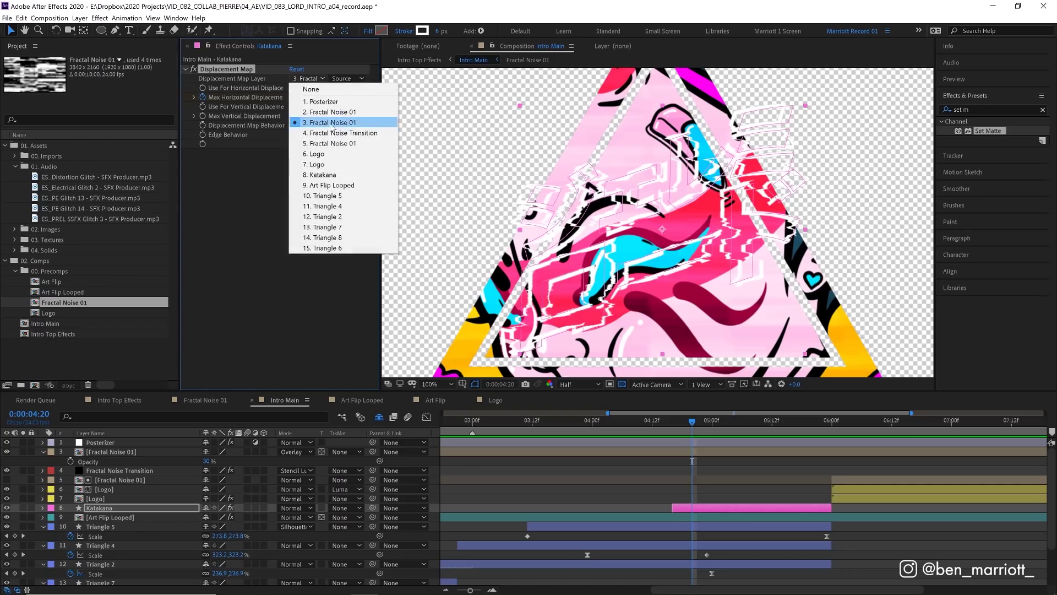
pyautogui.click(272, 84)
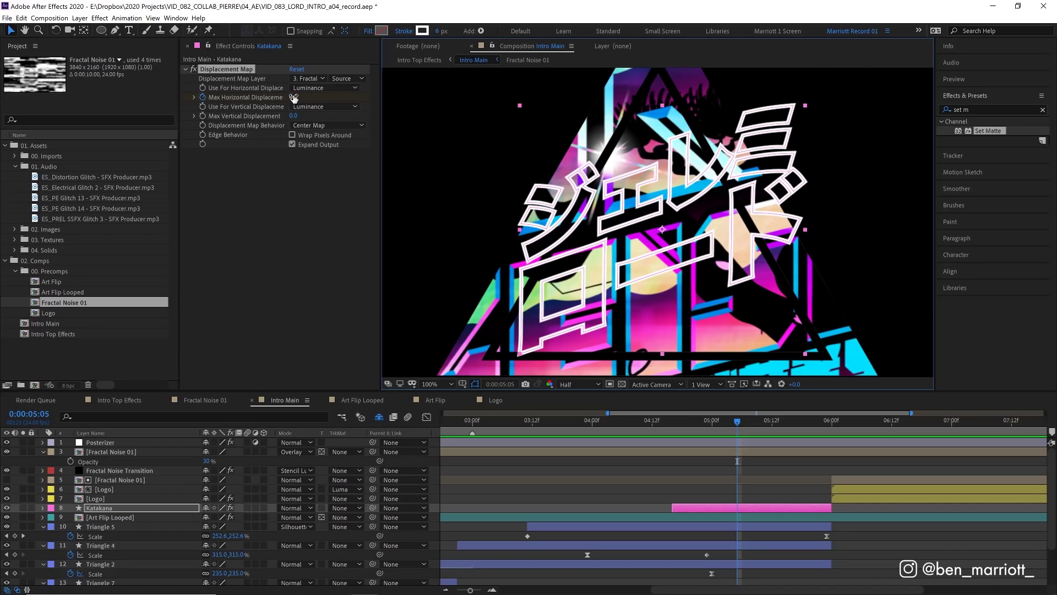
# Examine the Katakana layer's Max Horizontal Displacement keyframe at 0:00:04:16 and preview the glitch from just before it
pyautogui.moveTo(293, 97); pyautogui.dragTo(604, 137)
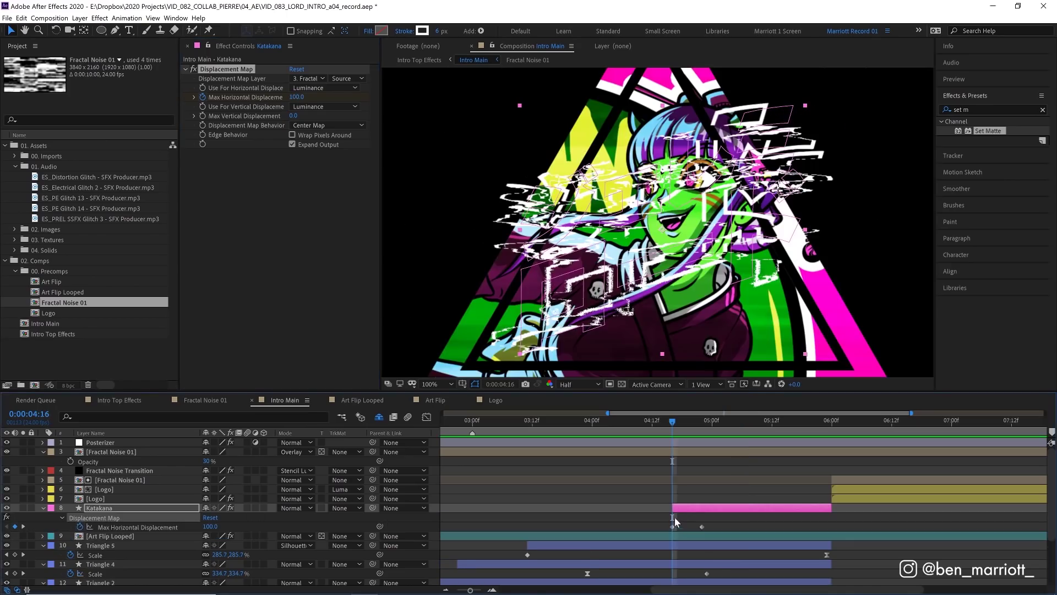
pyautogui.click(671, 528)
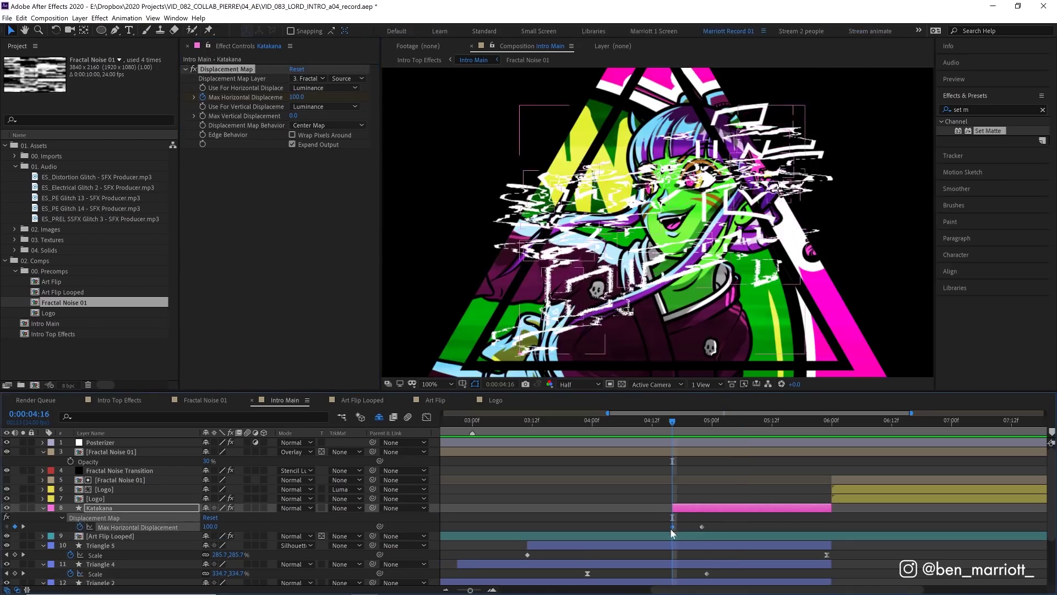
pyautogui.click(672, 527)
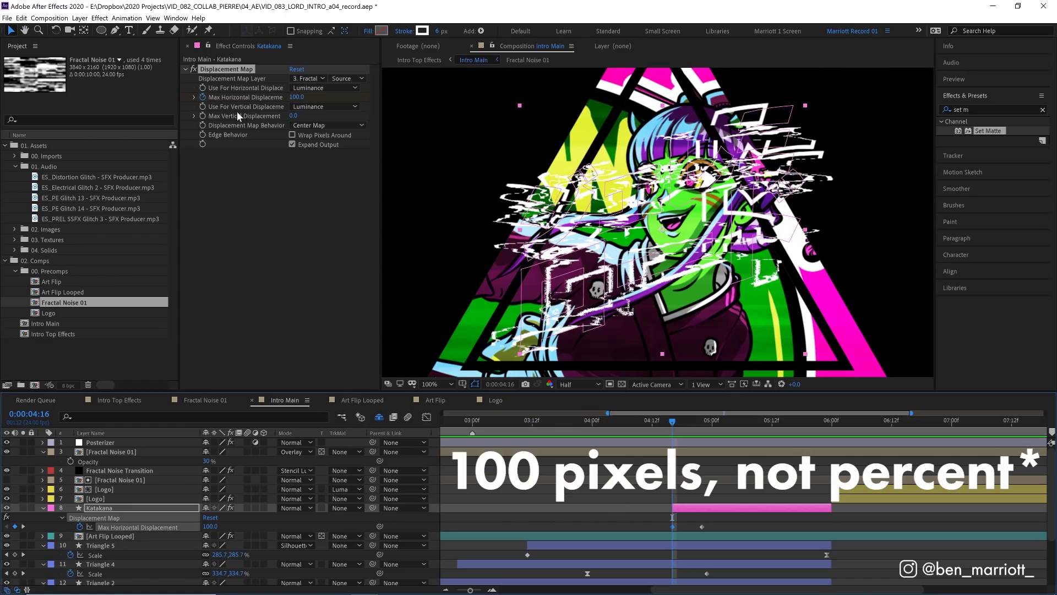
pyautogui.moveTo(669, 422); pyautogui.dragTo(643, 423)
pyautogui.press('space')
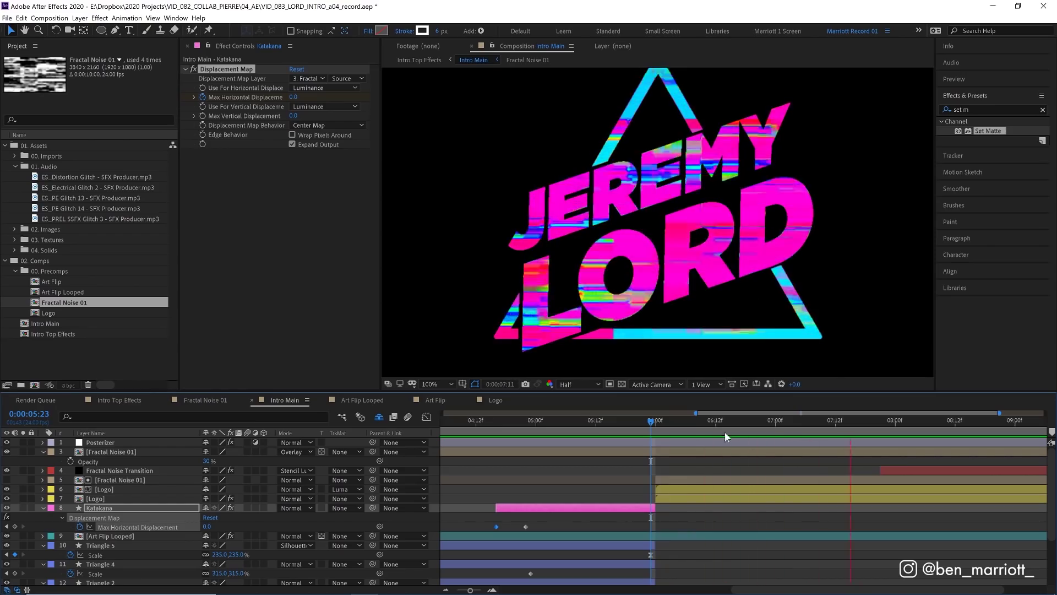
# Select the lower Logo layer, open its precomp to scrub through the original artwork, and return to Intro Main
pyautogui.click(706, 423)
pyautogui.click(702, 496)
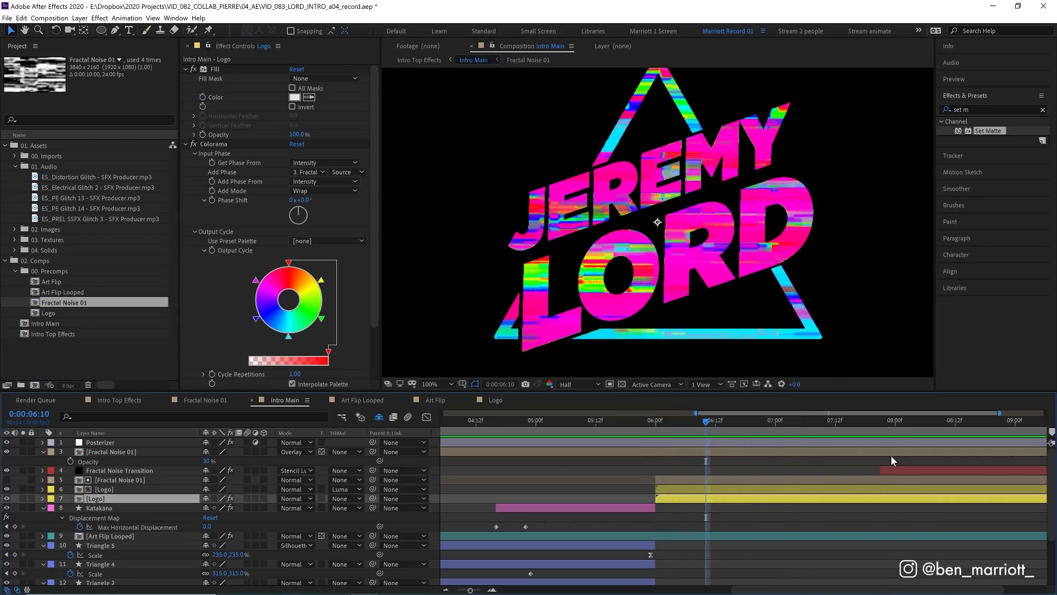
pyautogui.doubleClick(706, 498)
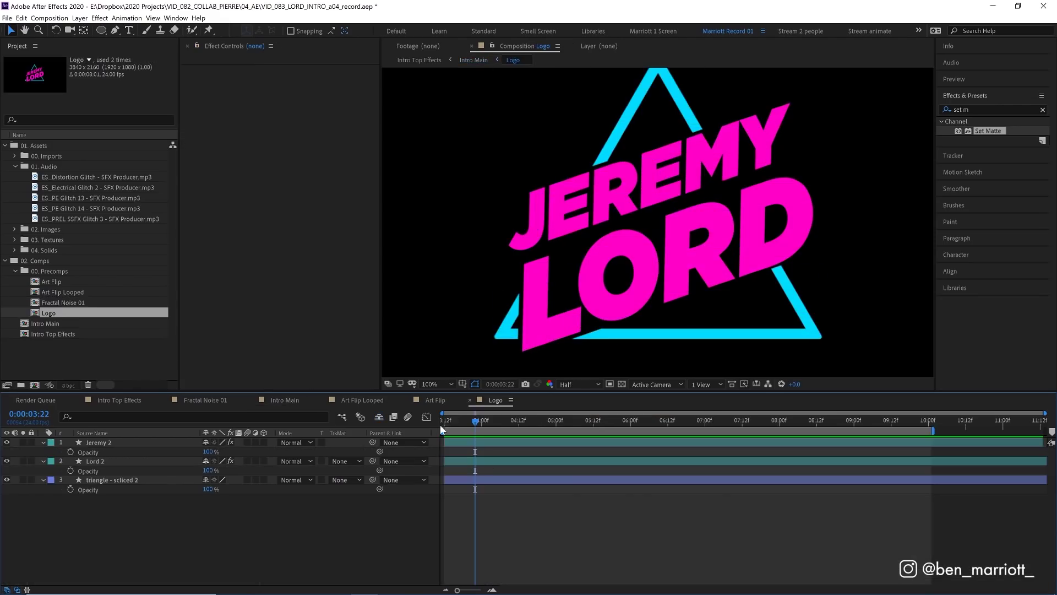
pyautogui.moveTo(502, 424); pyautogui.dragTo(425, 431)
pyautogui.click(473, 60)
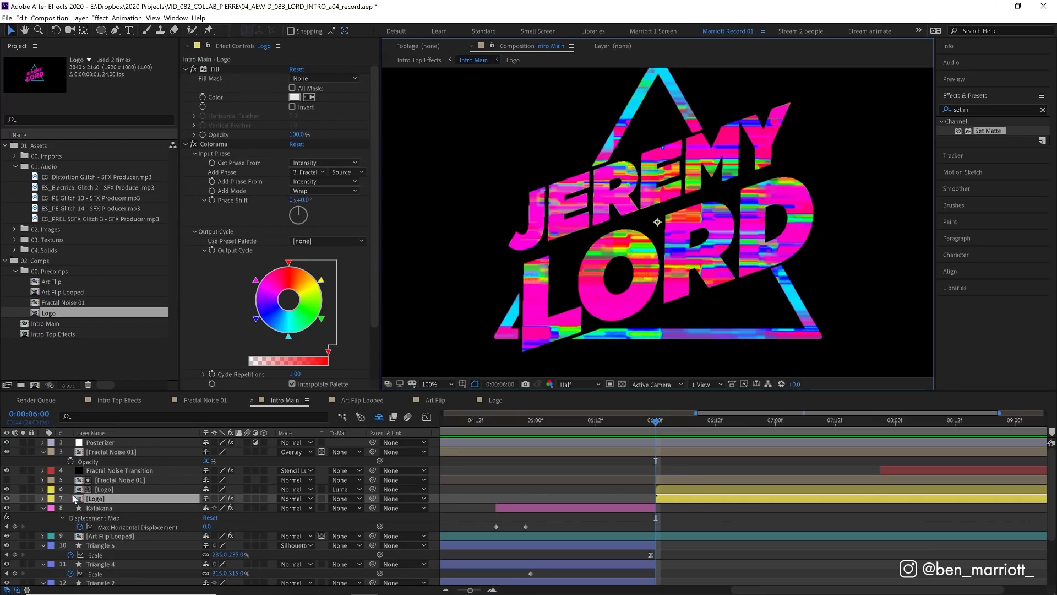
# Solo the lower Logo layer and enable its Fill effect with the settings expanded
pyautogui.click(23, 499)
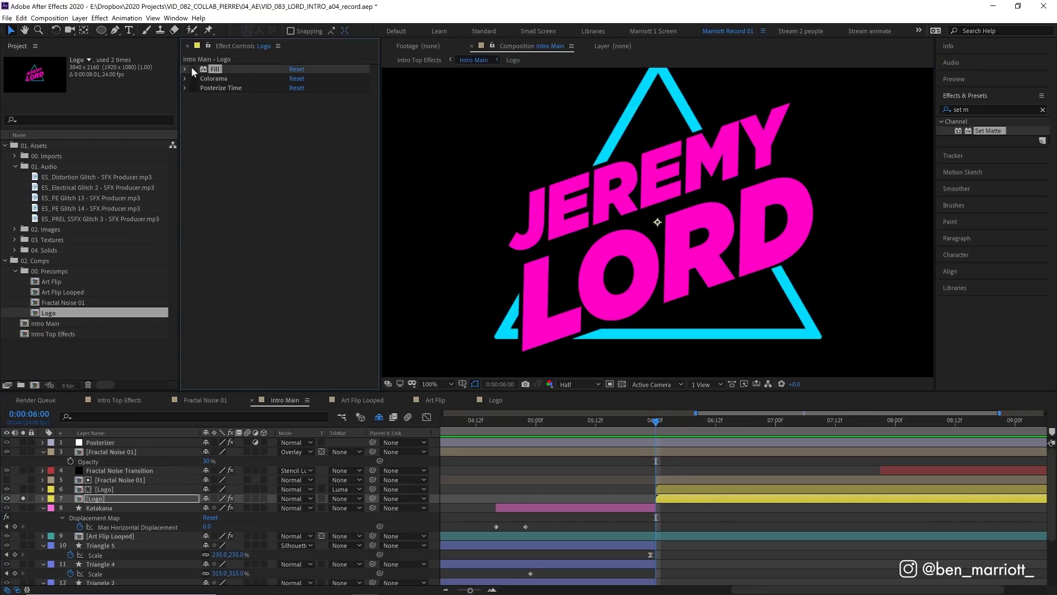
pyautogui.click(194, 68)
pyautogui.click(185, 69)
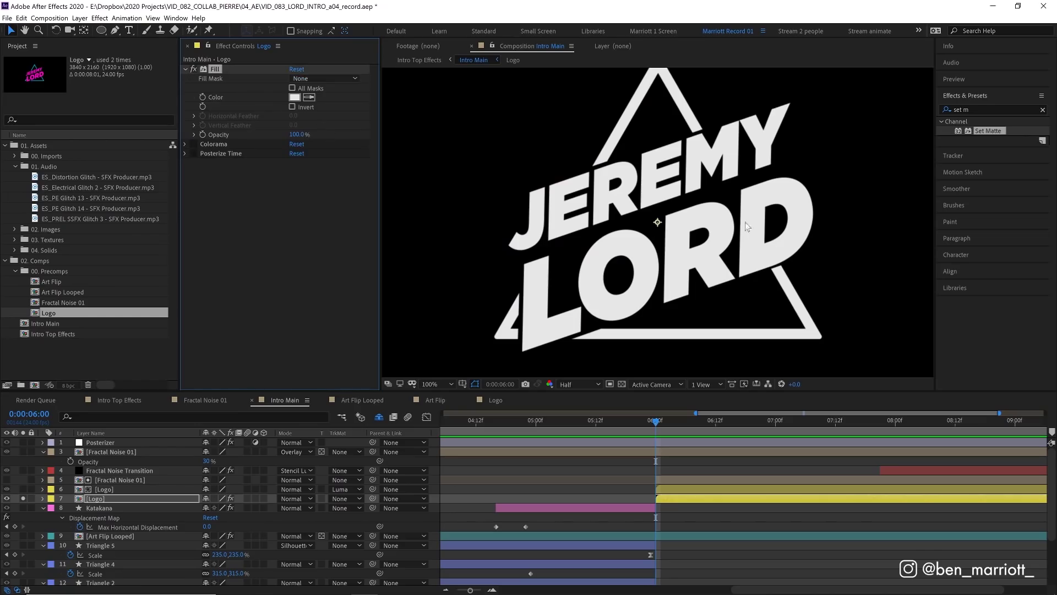
# Enable the Colorama effect on the lower Logo layer and preview the colour glitch, stopping at 0:00:07:06
pyautogui.click(206, 145)
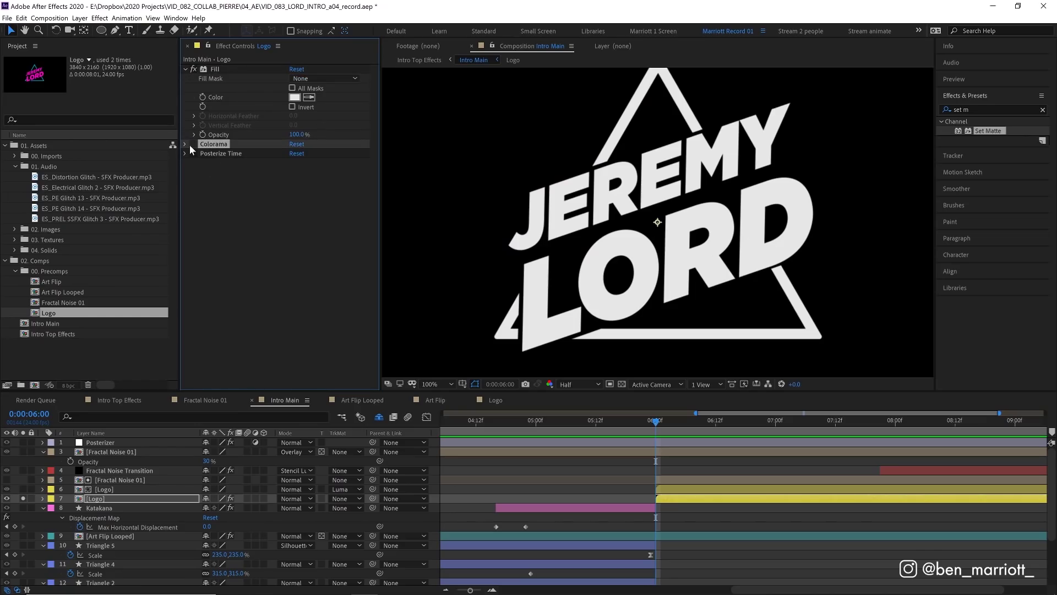
pyautogui.click(193, 144)
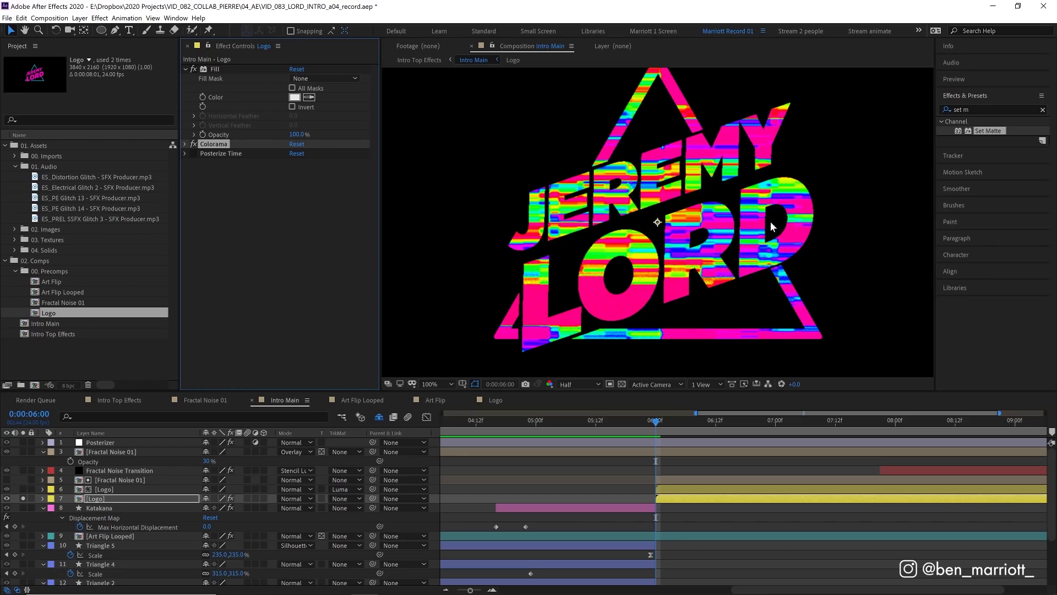
pyautogui.press('space')
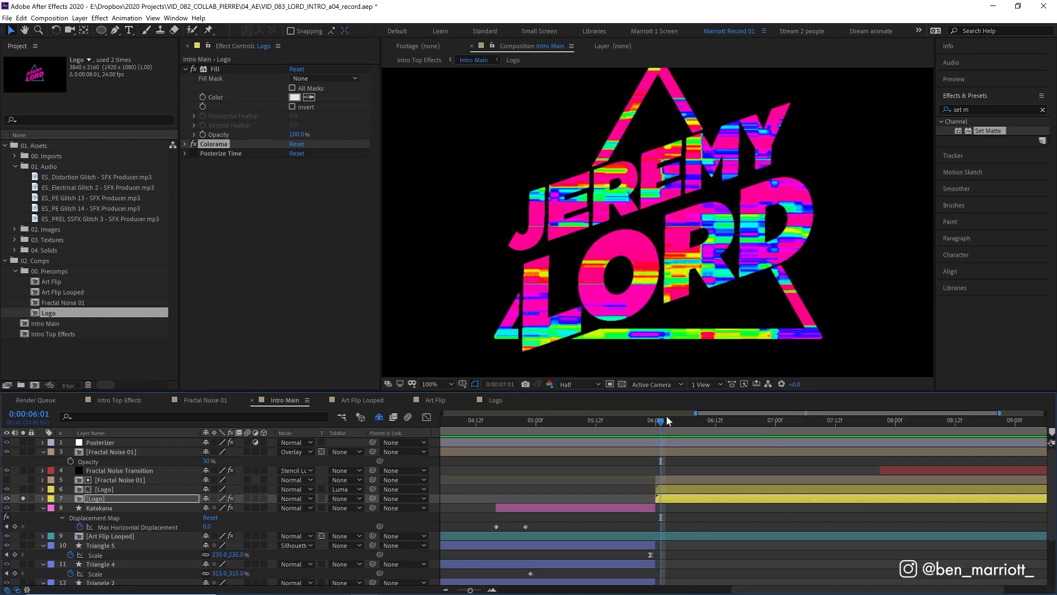
pyautogui.press('space')
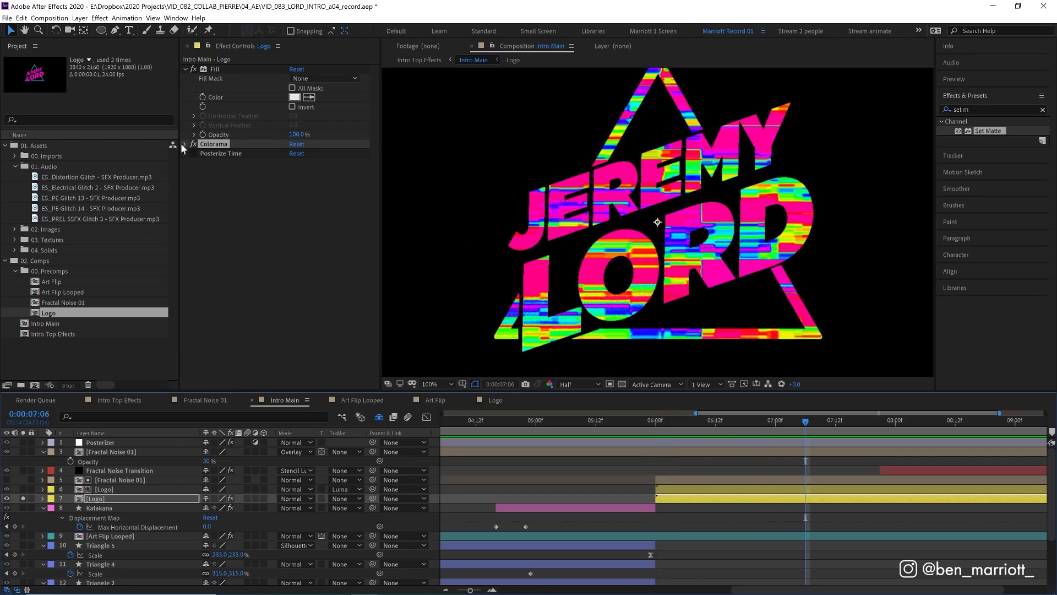
# Inspect Colorama's Add Phase layer, keeping 3. Fractal Noise 01, and preview the logo from 0:00:05:23
pyautogui.click(184, 145)
pyautogui.scroll(-2, 212, 156)
pyautogui.click(299, 127)
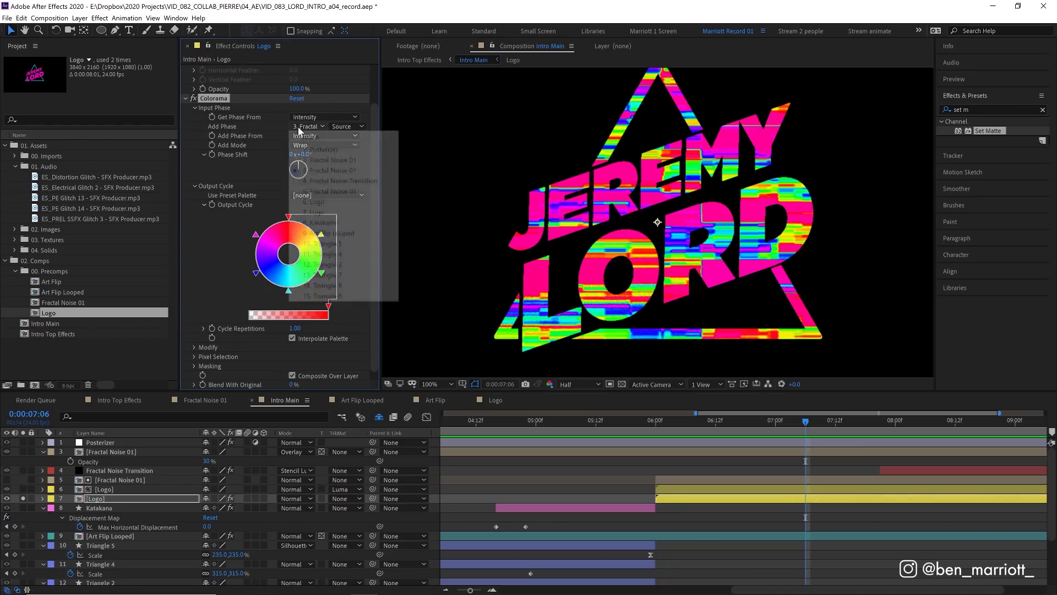
pyautogui.click(326, 172)
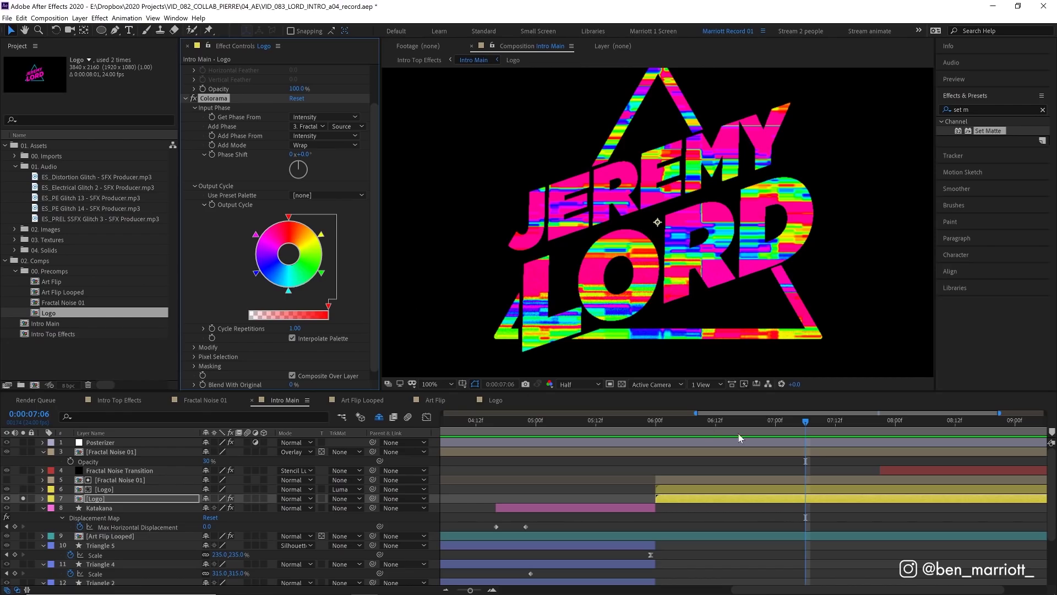
pyautogui.moveTo(669, 421); pyautogui.dragTo(651, 421)
pyautogui.press('space')
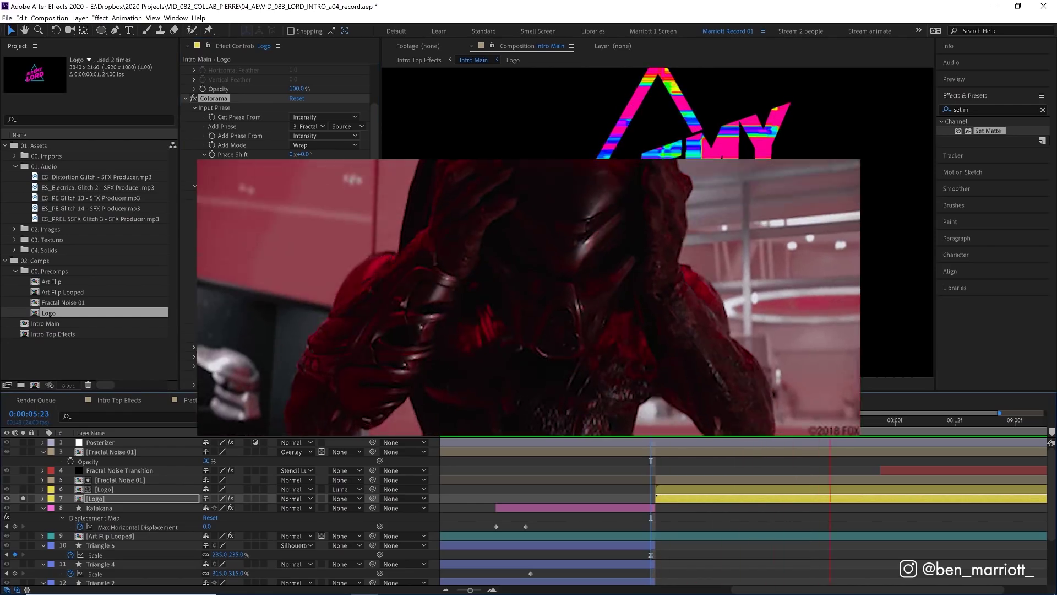
pyautogui.press('space')
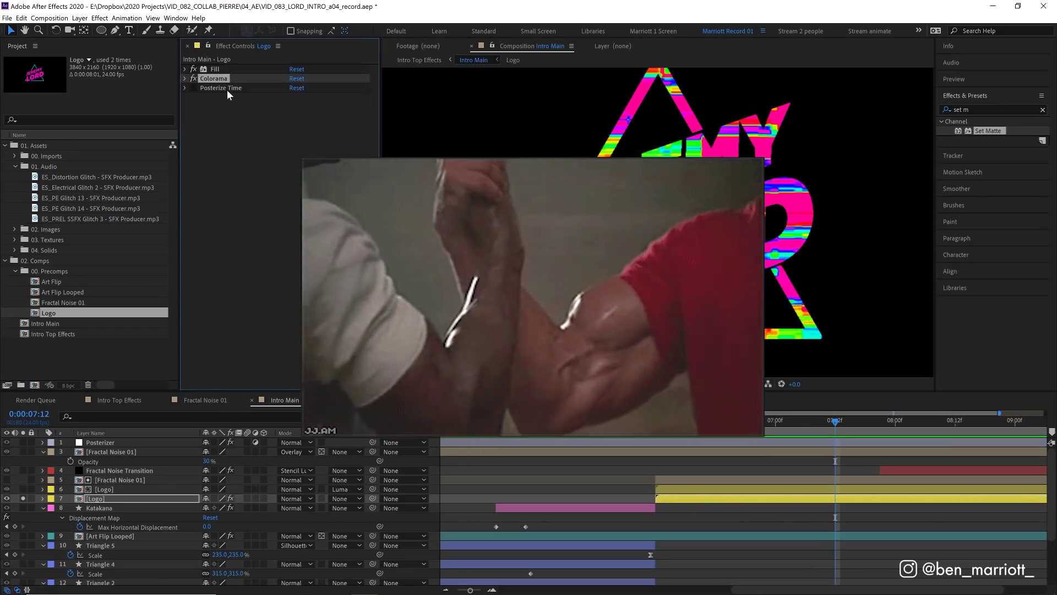
# Enable the Posterize Time effect on the lower Logo layer and preview the stepped glitch from 0:00:05:22 and 0:00:06:00
pyautogui.click(227, 88)
pyautogui.click(190, 88)
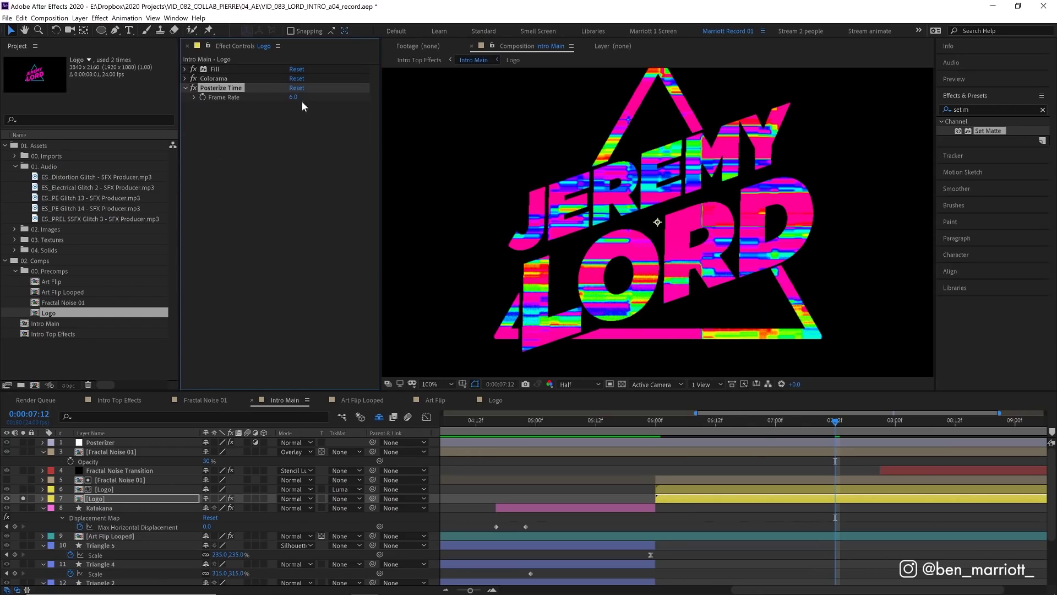
pyautogui.click(647, 428)
pyautogui.press('space')
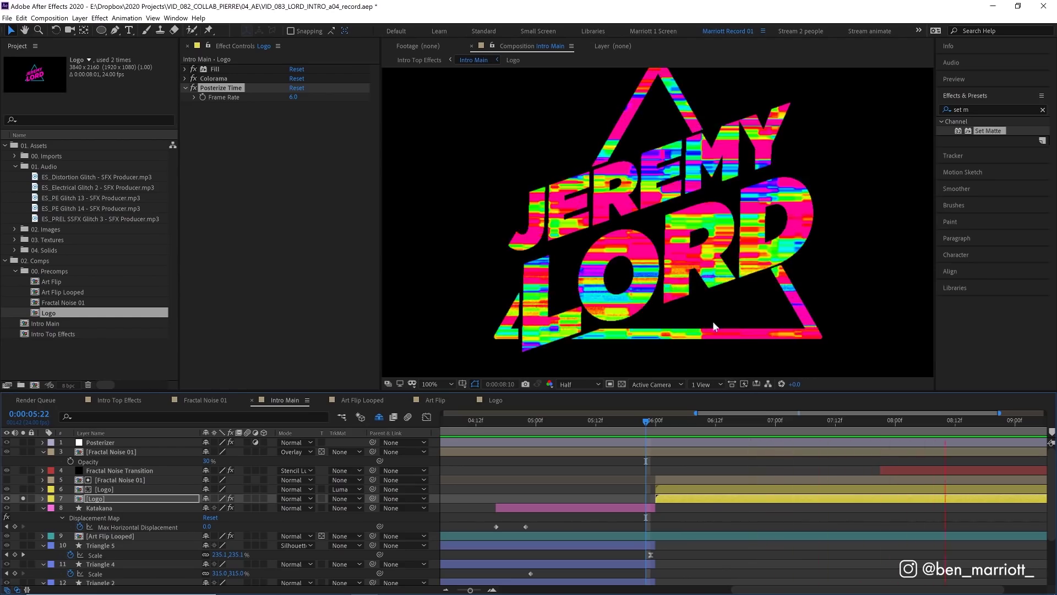
pyautogui.click(662, 422)
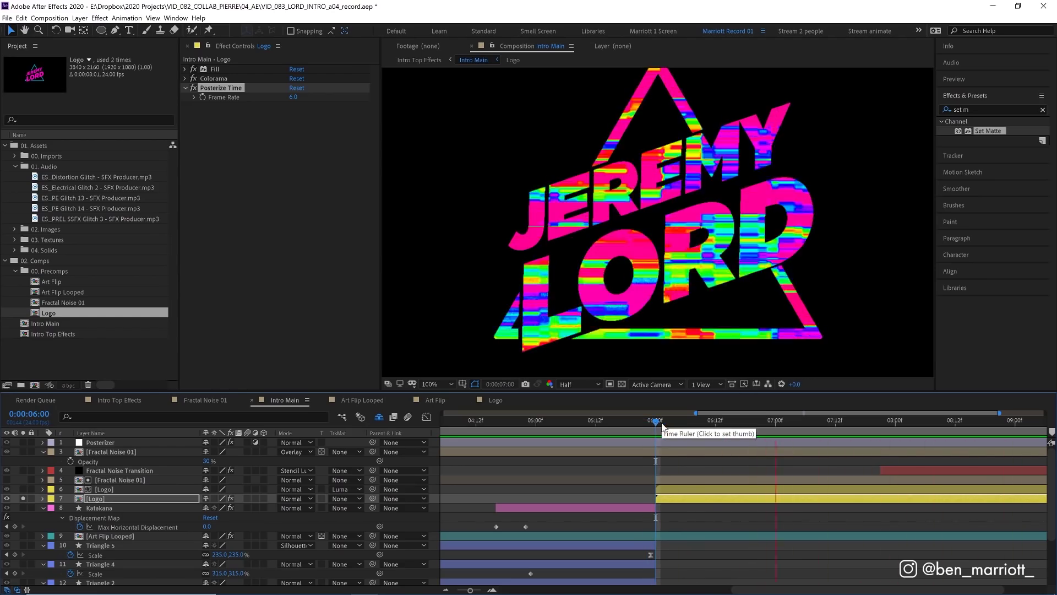
# Open the Logo precomp from the viewer and navigate back to Intro Main through the composition mini-flowchart
pyautogui.doubleClick(623, 306)
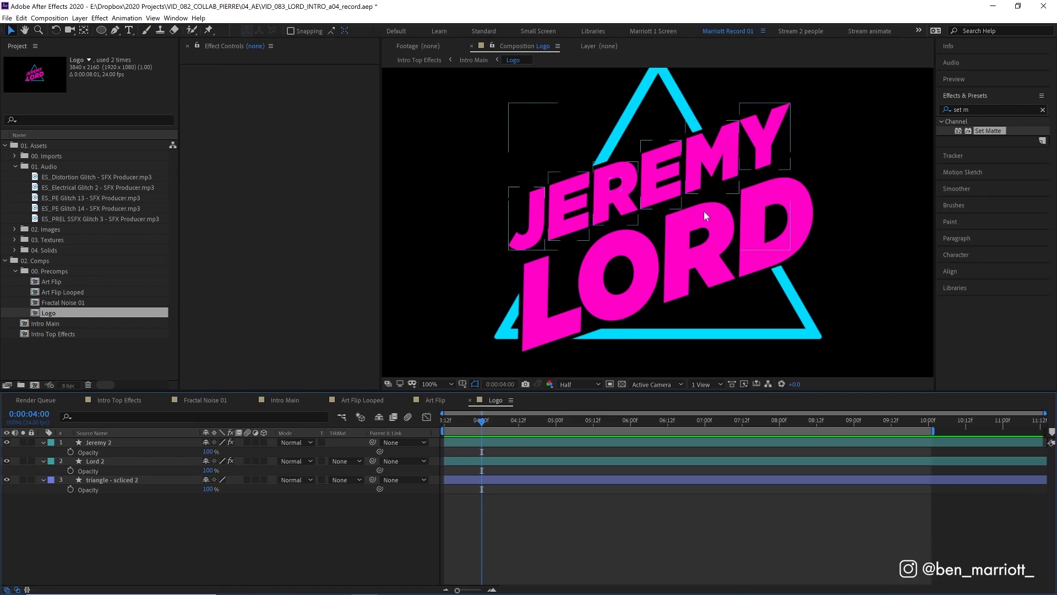
pyautogui.click(506, 101)
pyautogui.press('Tab')
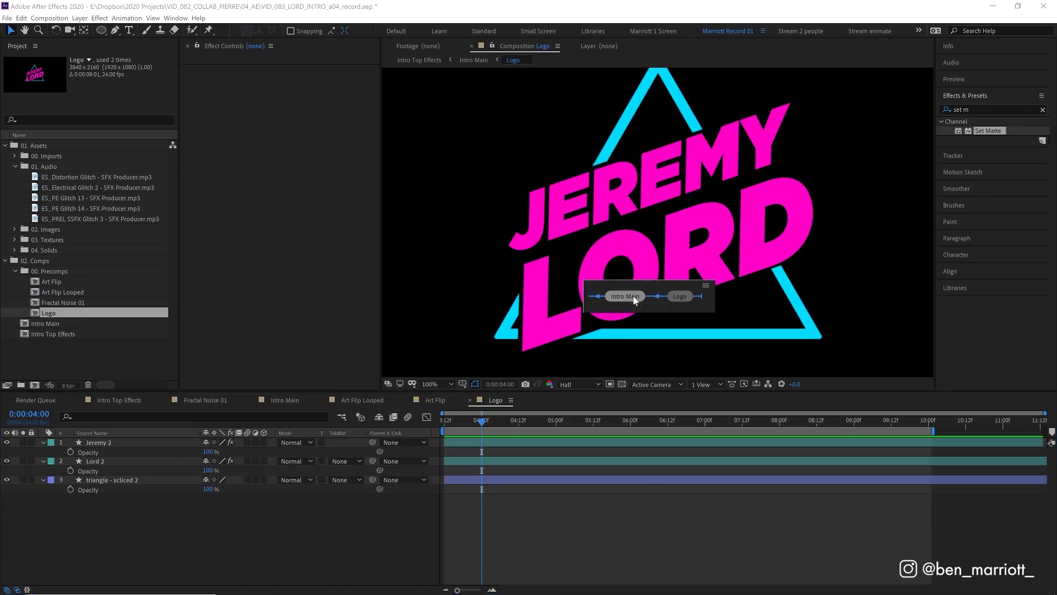
pyautogui.click(632, 297)
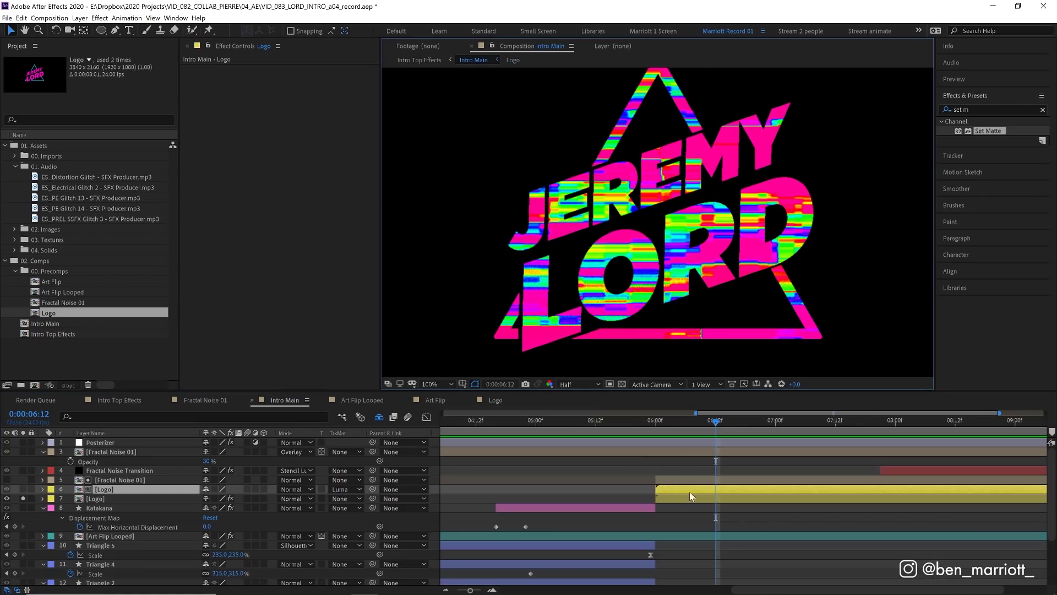
# Solo only the luma-matted Logo layer, turn on the transparency grid, and preview the matte cutting into the logo
pyautogui.click(23, 489)
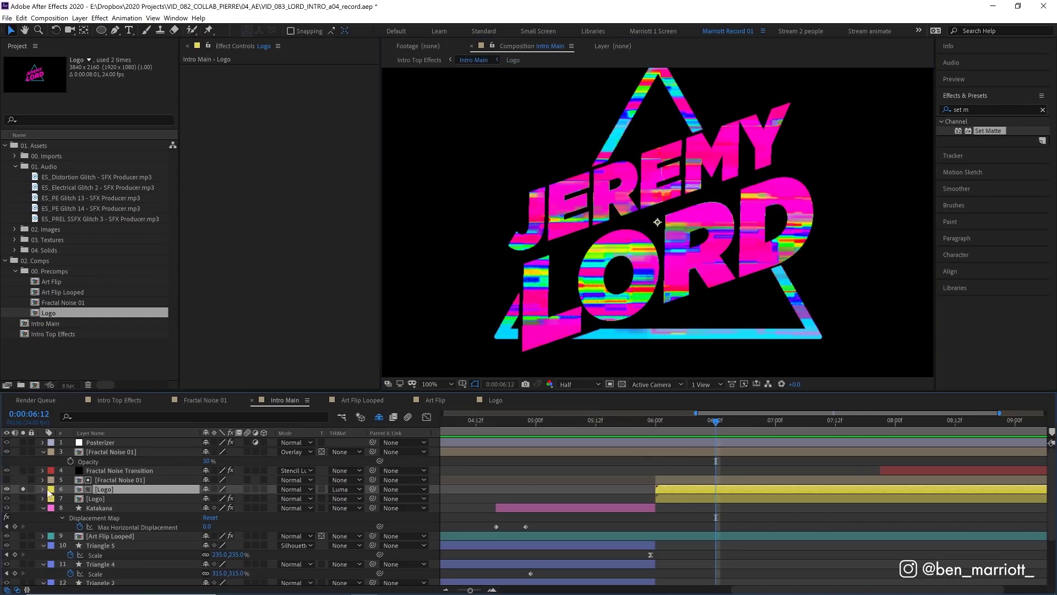
pyautogui.click(680, 428)
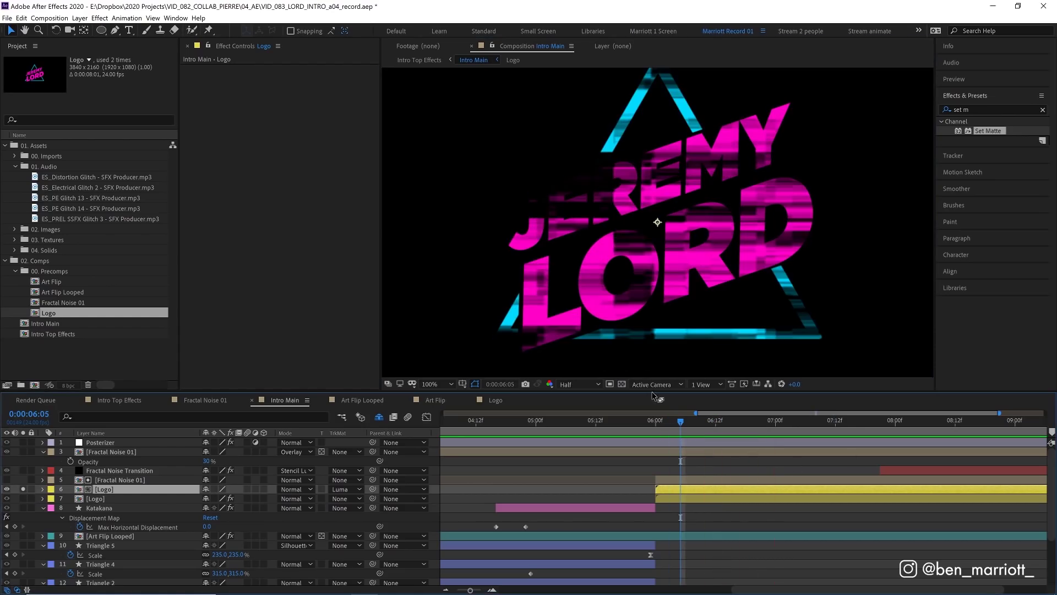
pyautogui.click(621, 383)
pyautogui.press('space')
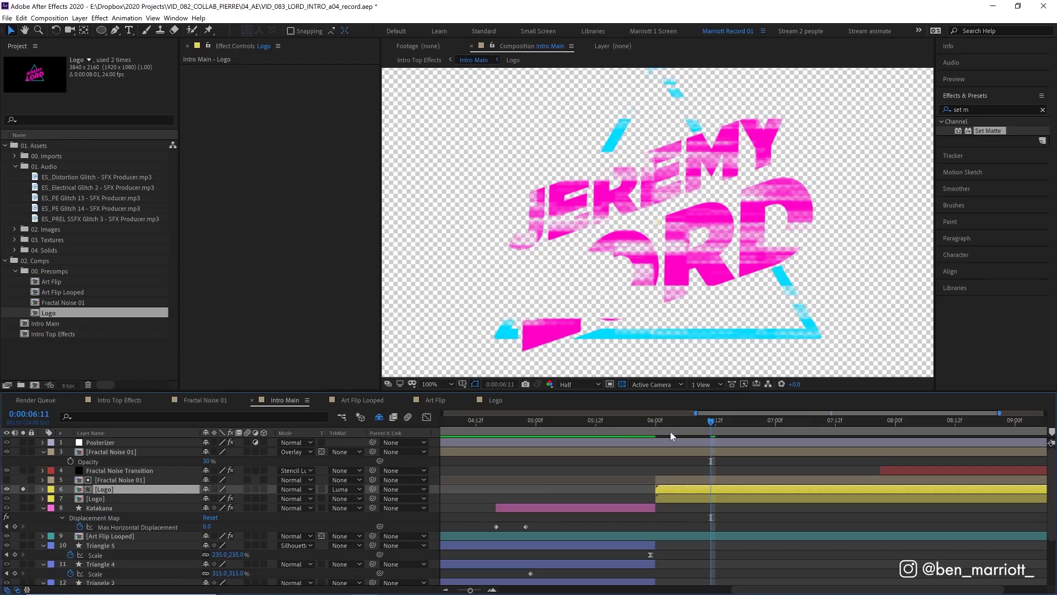
pyautogui.moveTo(670, 431); pyautogui.dragTo(689, 433)
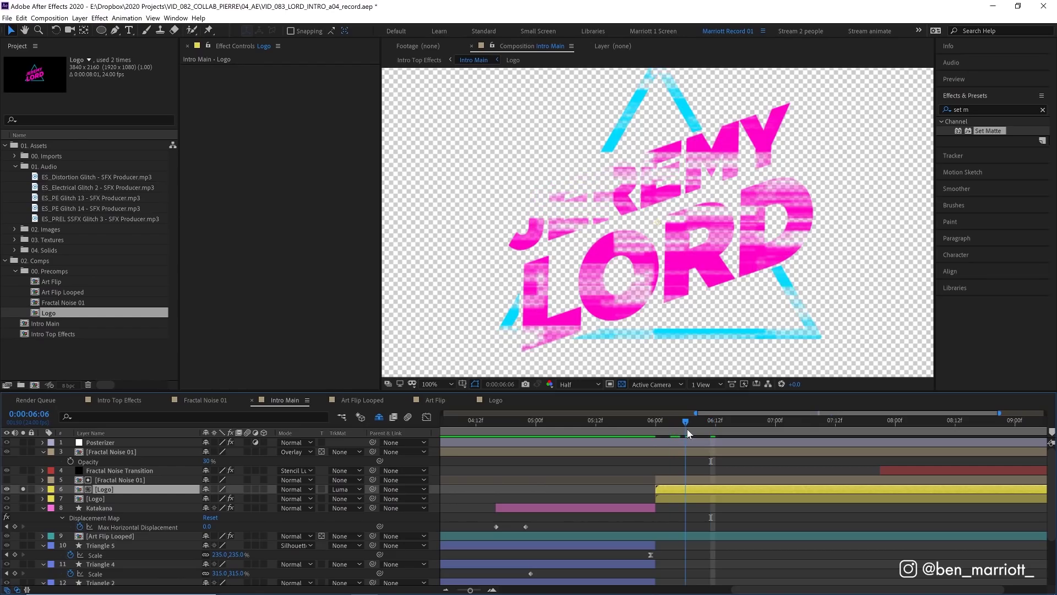
pyautogui.press('space')
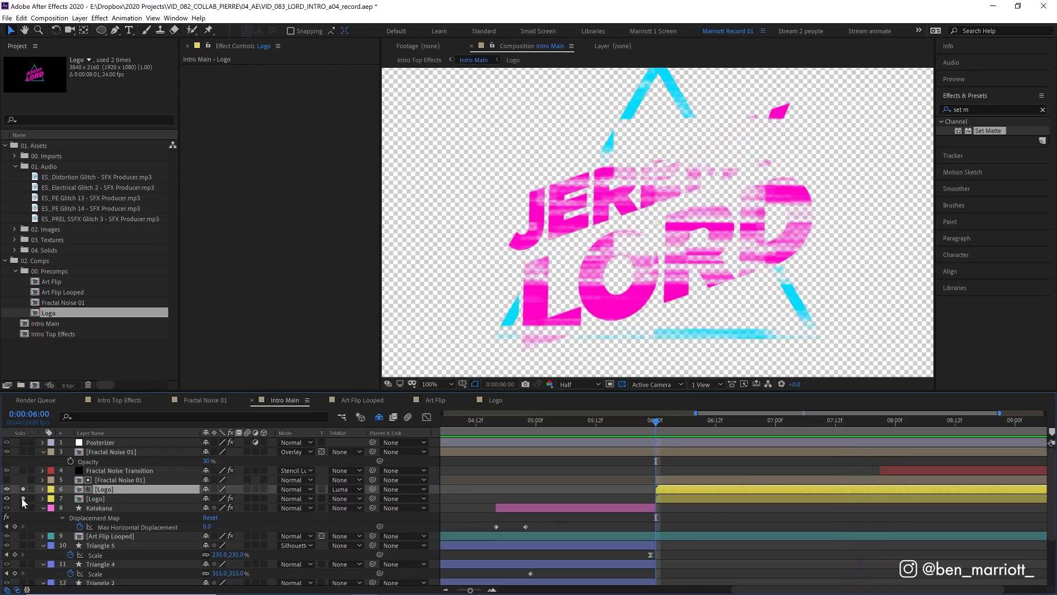
# Preview the soloed Logo layers over the transparency grid from 0:00:06:00
pyautogui.press('space')
pyautogui.press('space')
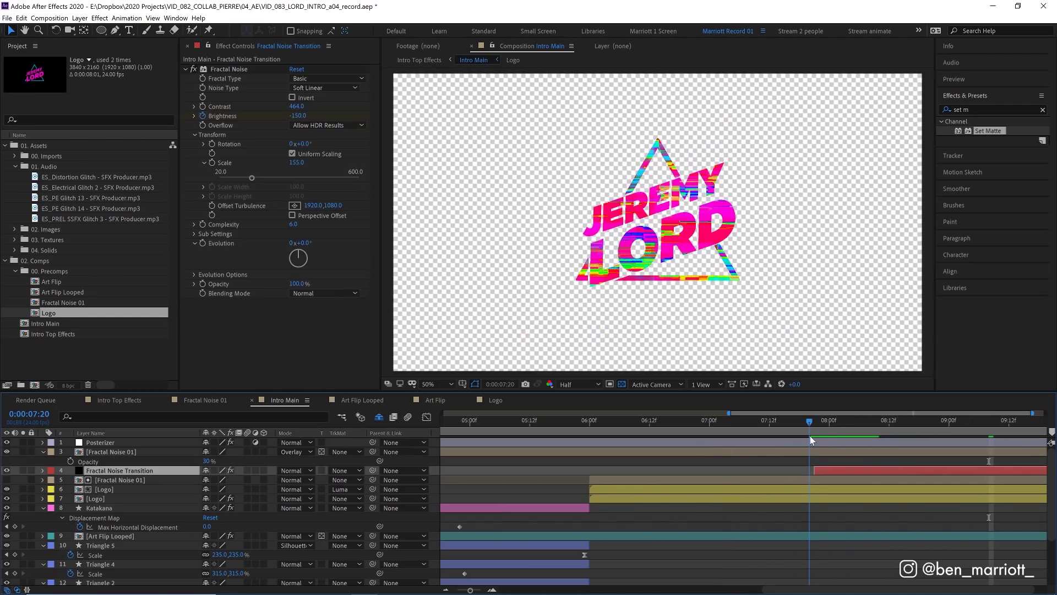
# Examine the Fractal Noise Transition layer's noise settings and Brightness keyframes, scrubbing from 0:00:07:23 to 0:00:08:13
pyautogui.click(824, 436)
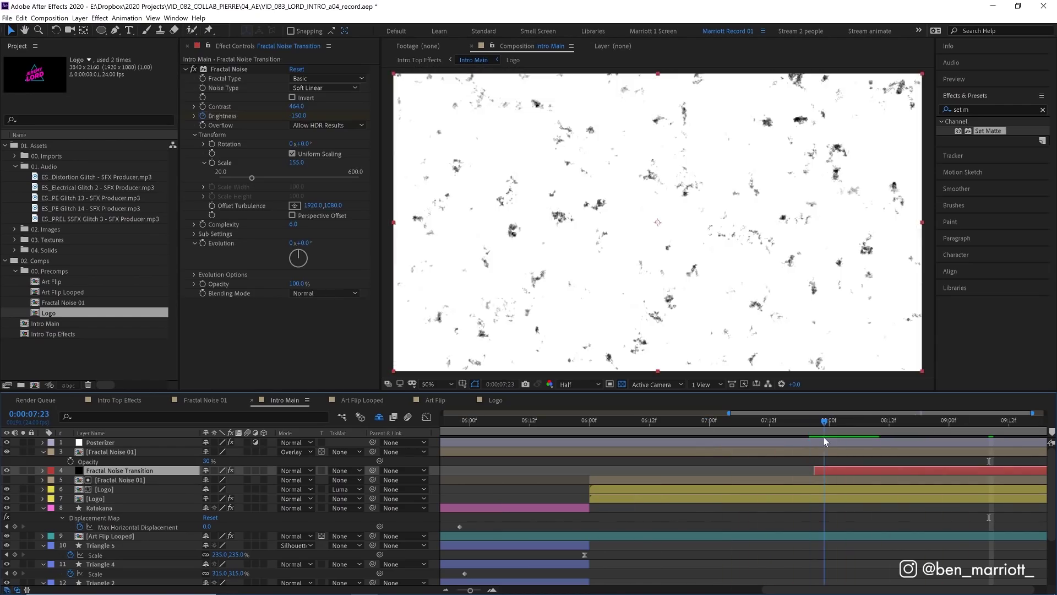
pyautogui.moveTo(823, 436); pyautogui.dragTo(865, 436)
pyautogui.click(260, 89)
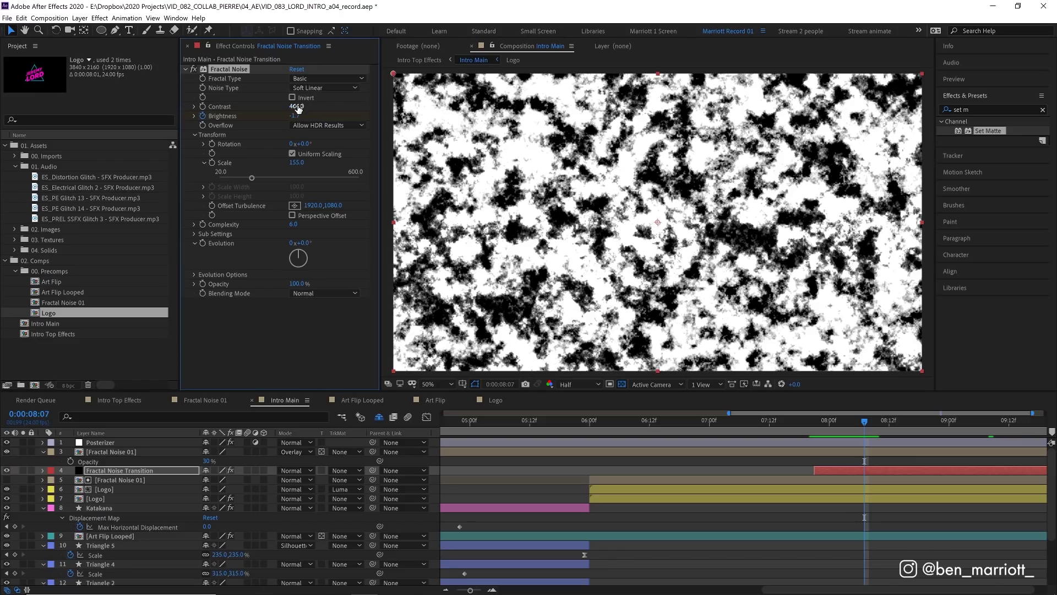
pyautogui.click(271, 119)
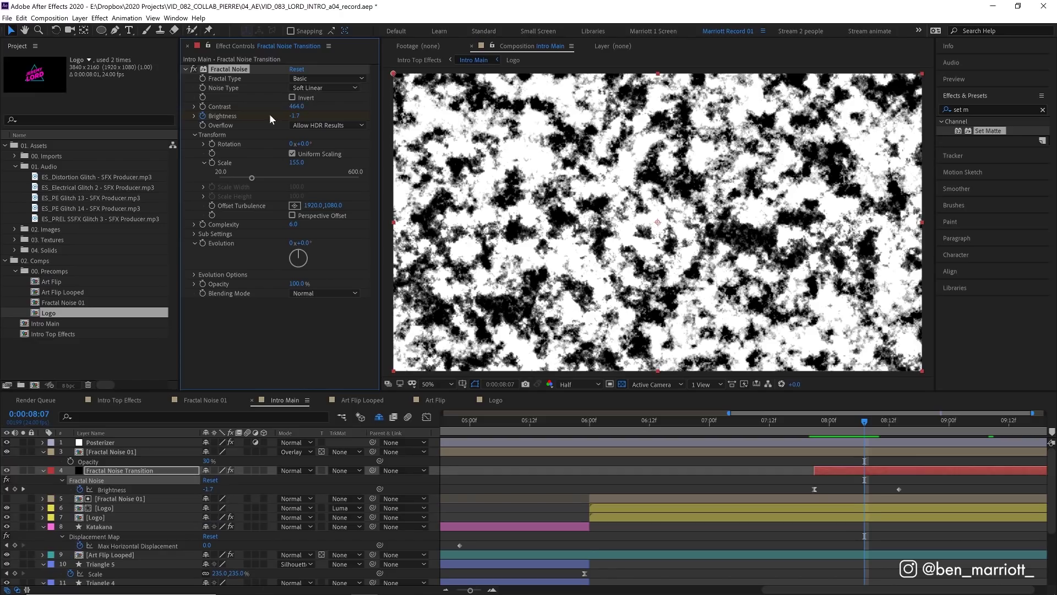
pyautogui.moveTo(816, 425); pyautogui.dragTo(894, 428)
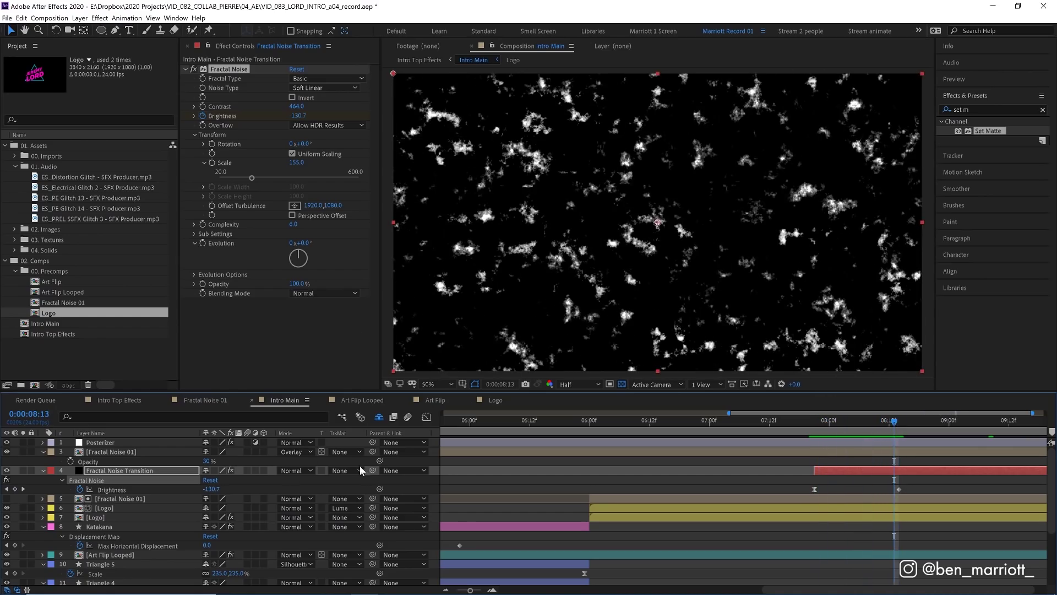
# Set the Fractal Noise Transition layer's blending mode to Stencil Luma and preview the logo dissolving
pyautogui.click(315, 469)
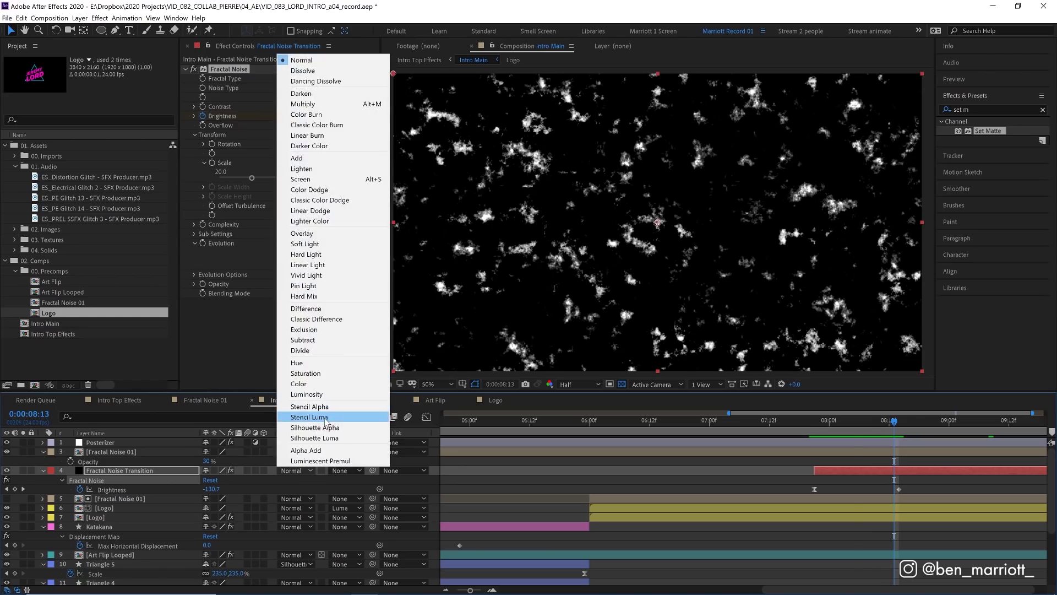
pyautogui.click(326, 418)
pyautogui.click(875, 421)
pyautogui.moveTo(877, 422); pyautogui.dragTo(824, 428)
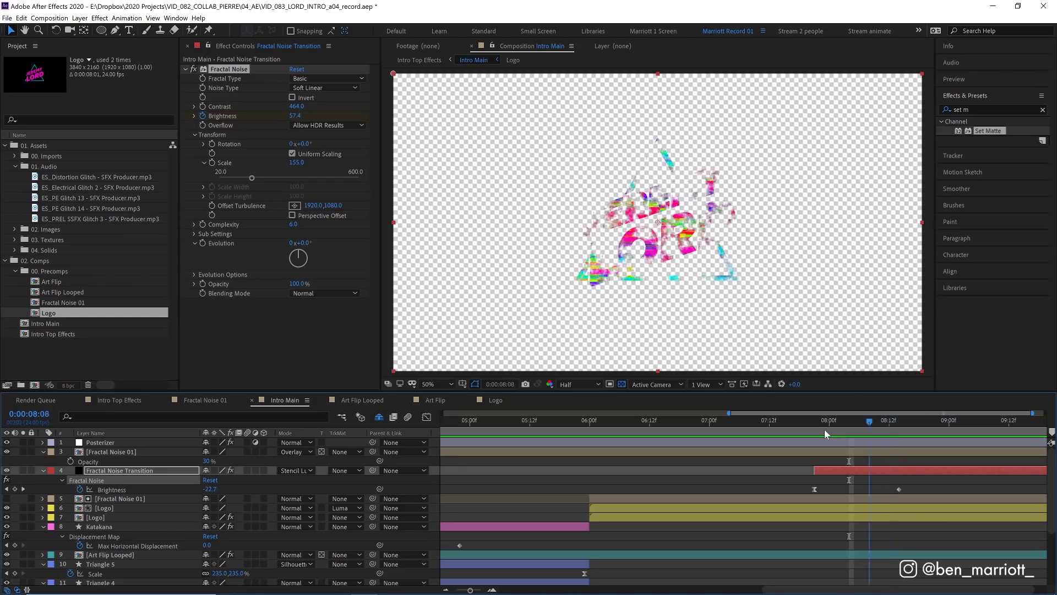
pyautogui.press('space')
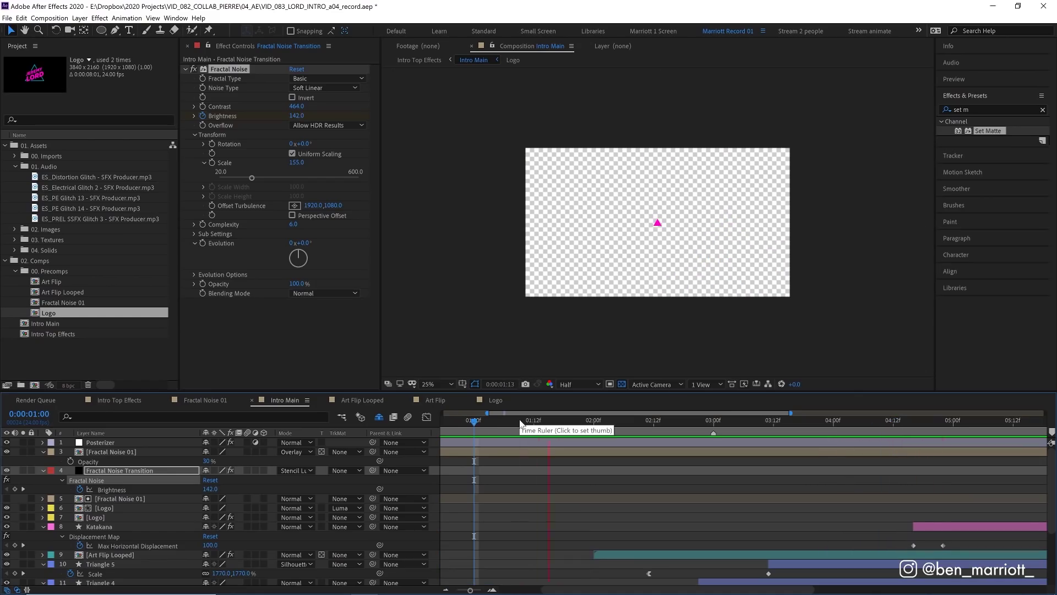
# Open the Intro Top Effects composition and inspect the effects on its Posterizer, Fractal Noise 01 and Intro Main layers
pyautogui.doubleClick(108, 333)
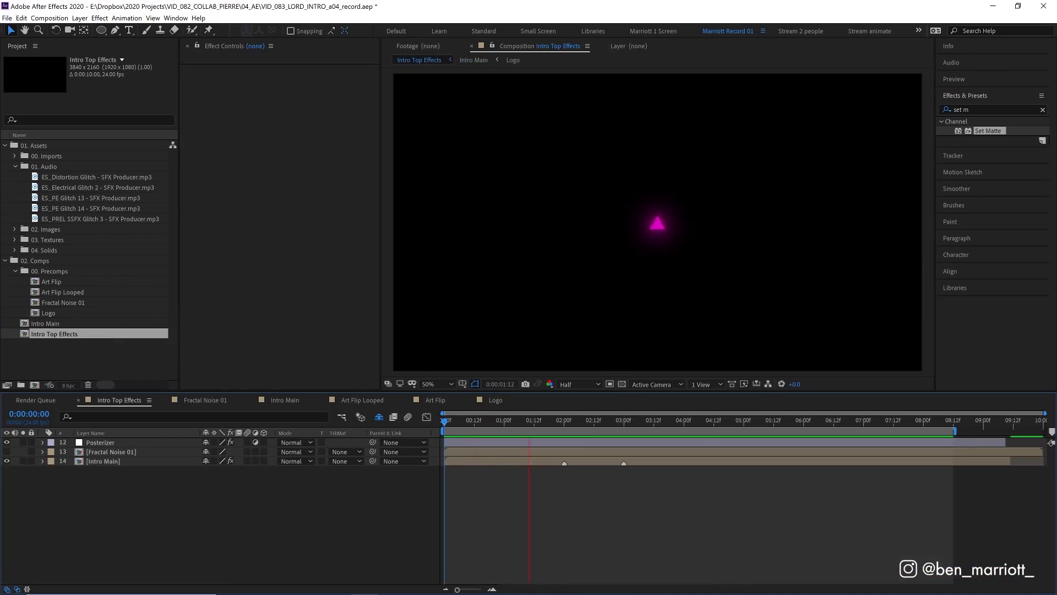
pyautogui.click(137, 442)
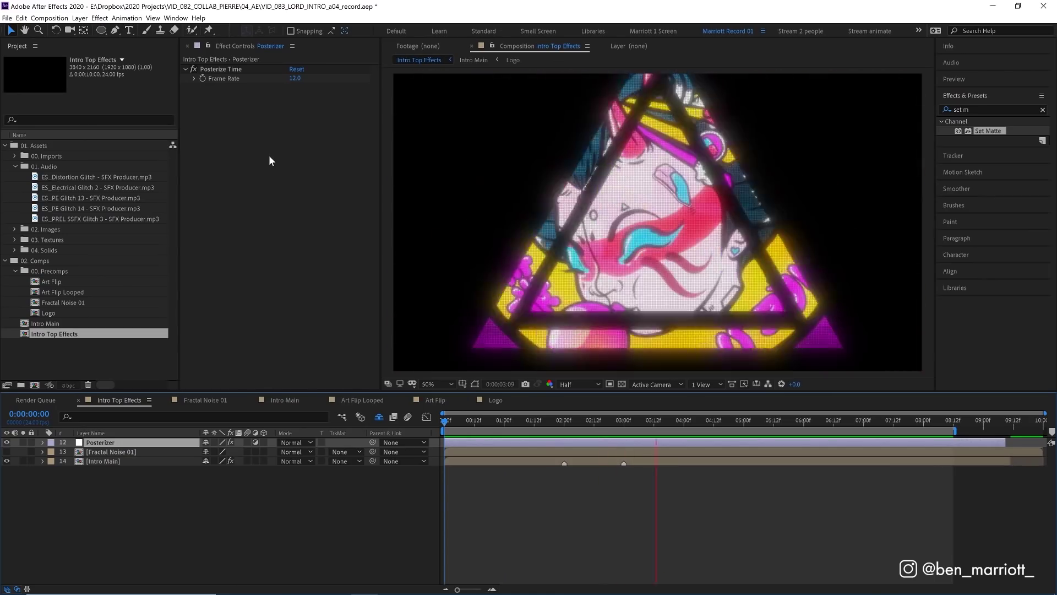
pyautogui.click(112, 452)
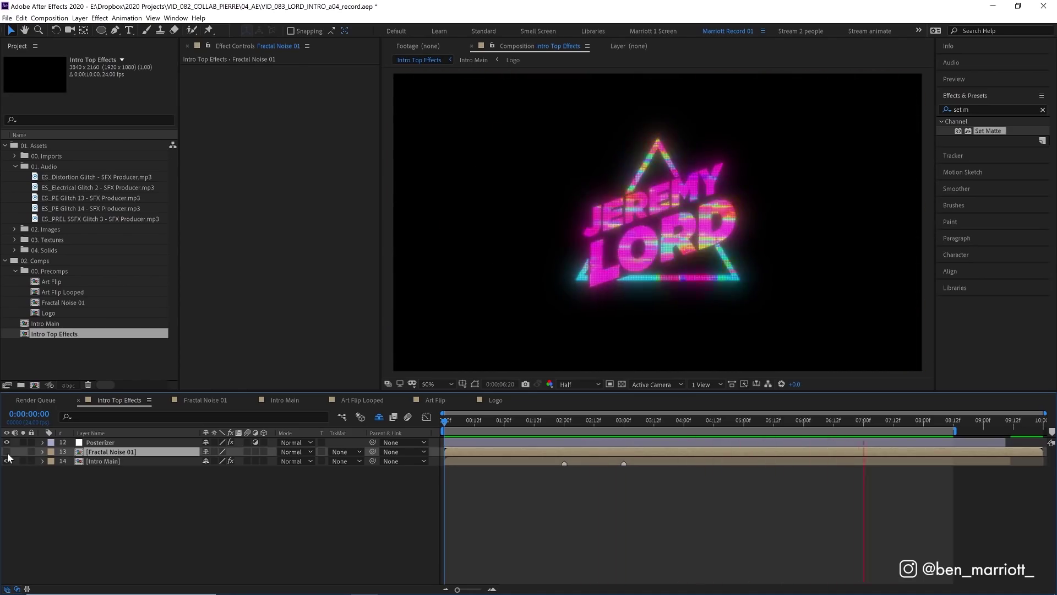
pyautogui.click(7, 461)
pyautogui.click(105, 461)
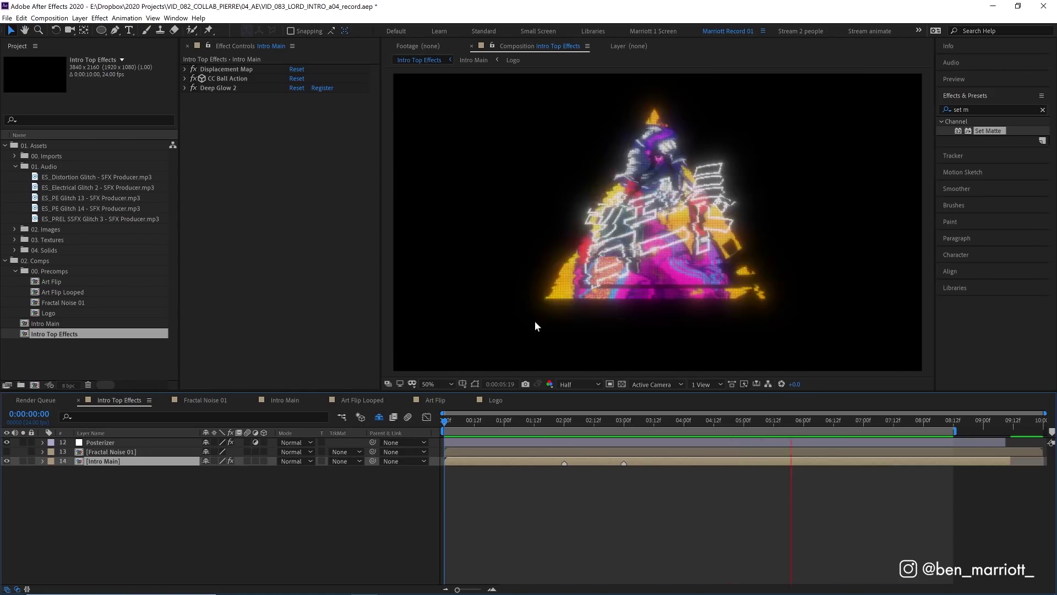
# Examine the combined displacement, ball and glow look up close between 0:00:03:19 and 0:00:04:10
pyautogui.scroll(2, 663, 262)
pyautogui.click(672, 422)
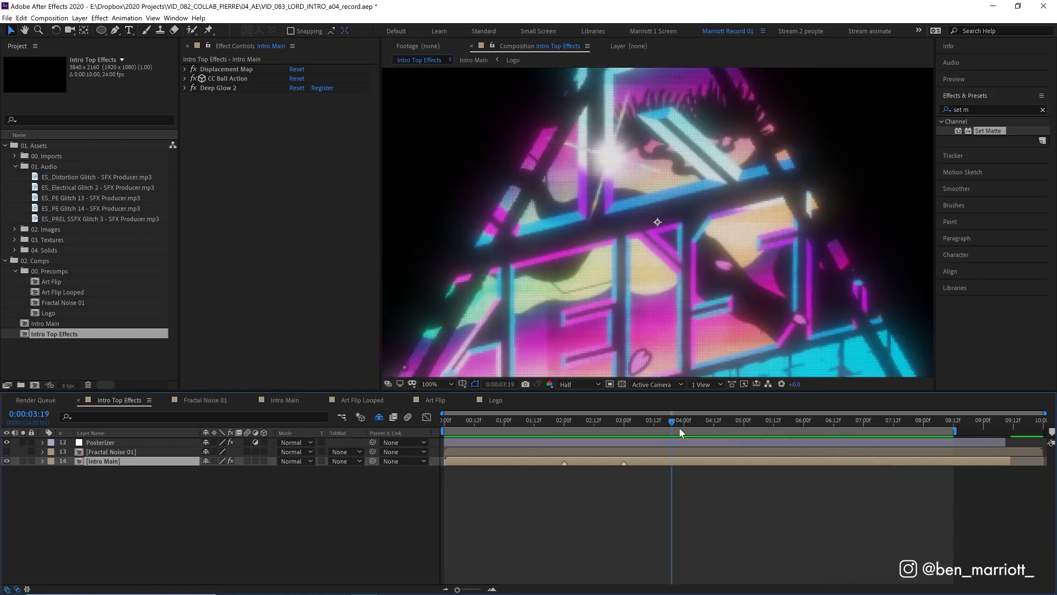
pyautogui.moveTo(680, 431); pyautogui.dragTo(709, 429)
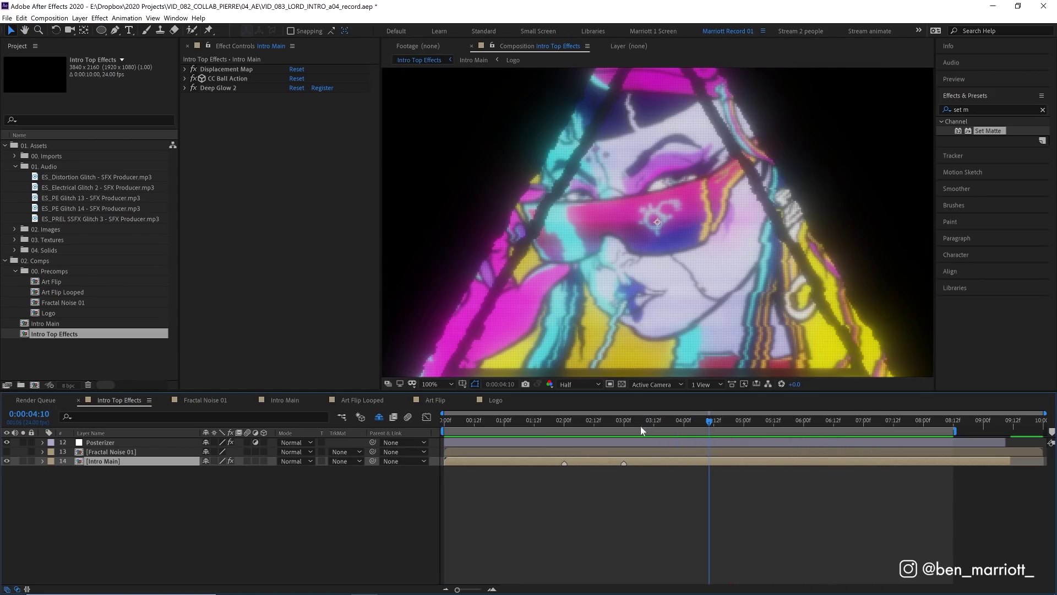
pyautogui.scroll(-1, 658, 292)
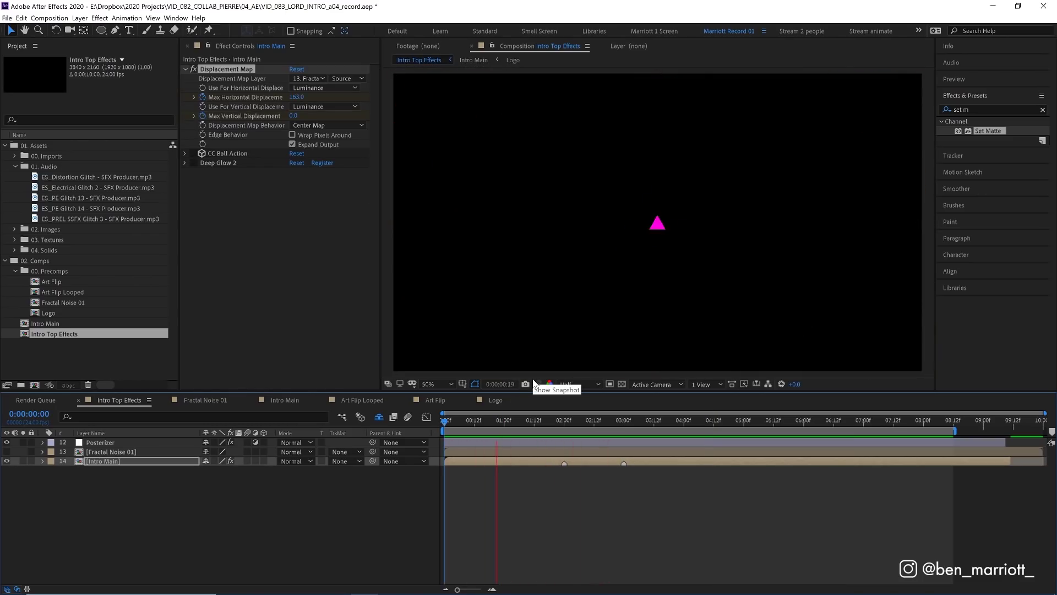
# Reveal the Intro Main layer's Displacement Map keyframes and scrub through the early triangle and artwork glitches, including 0:00:02:19
pyautogui.click(286, 82)
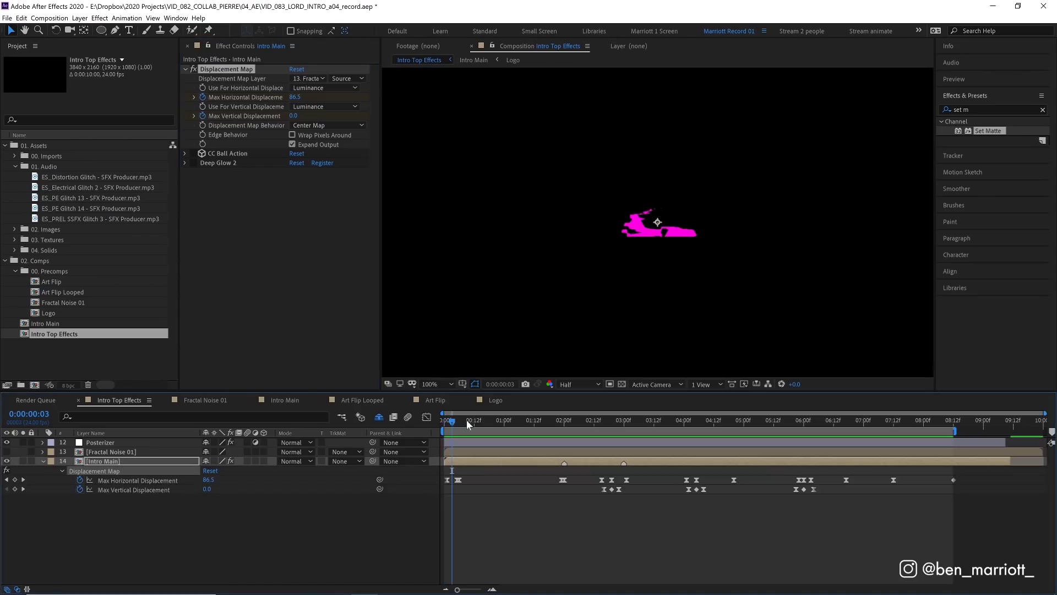
pyautogui.moveTo(446, 420)
pyautogui.mouseDown()
pyautogui.moveTo(461, 425)
pyautogui.moveTo(441, 427)
pyautogui.mouseUp()
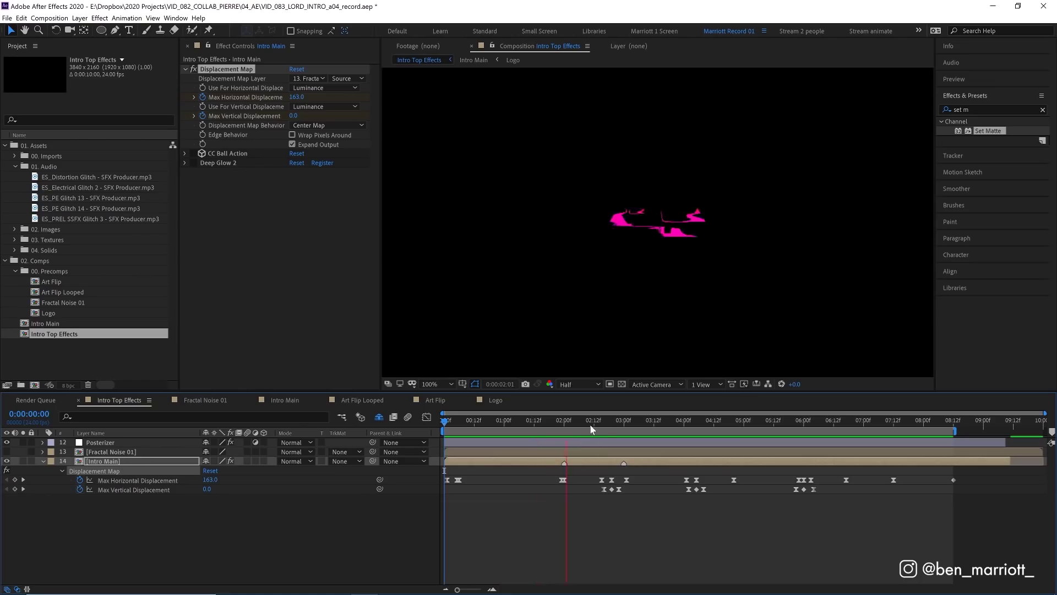
pyautogui.moveTo(590, 424); pyautogui.dragTo(612, 425)
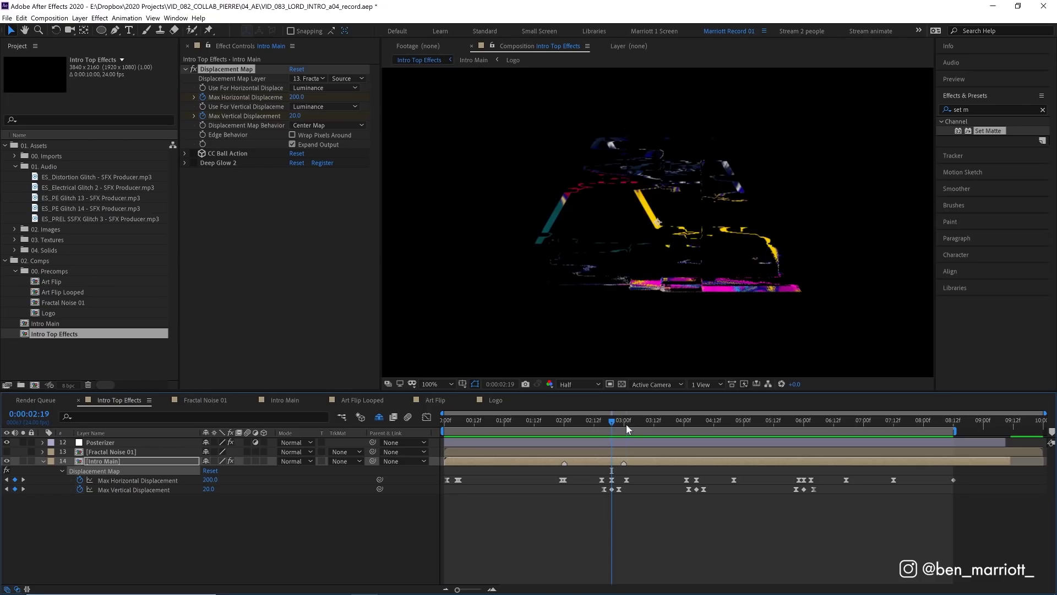
pyautogui.click(628, 428)
# Select the Max Vertical Displacement keyframes and scrub through the logo glitches to the end of the work area
pyautogui.click(167, 490)
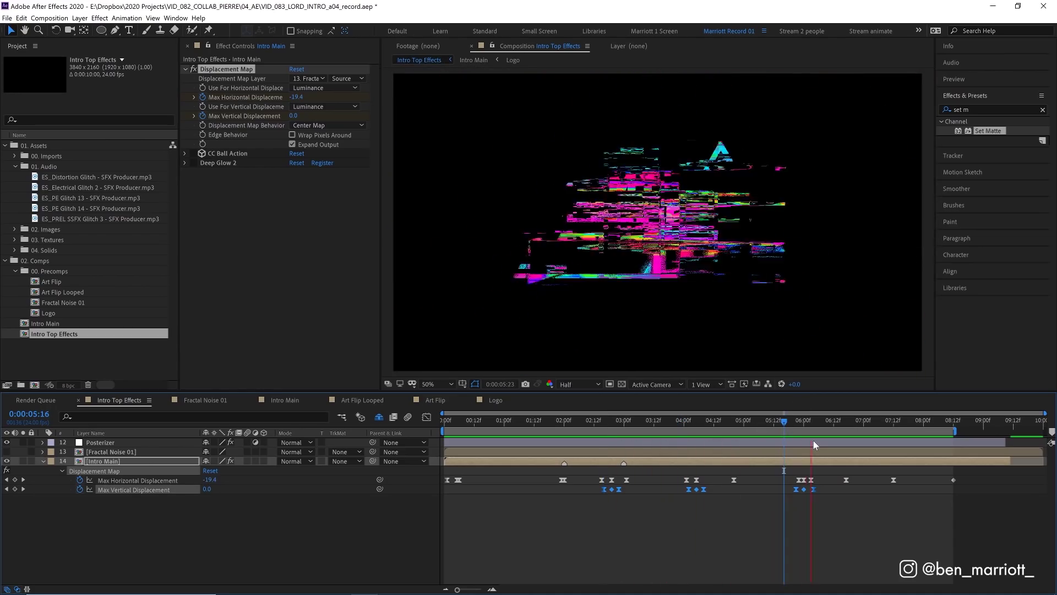
pyautogui.click(803, 422)
pyautogui.moveTo(803, 425); pyautogui.dragTo(958, 427)
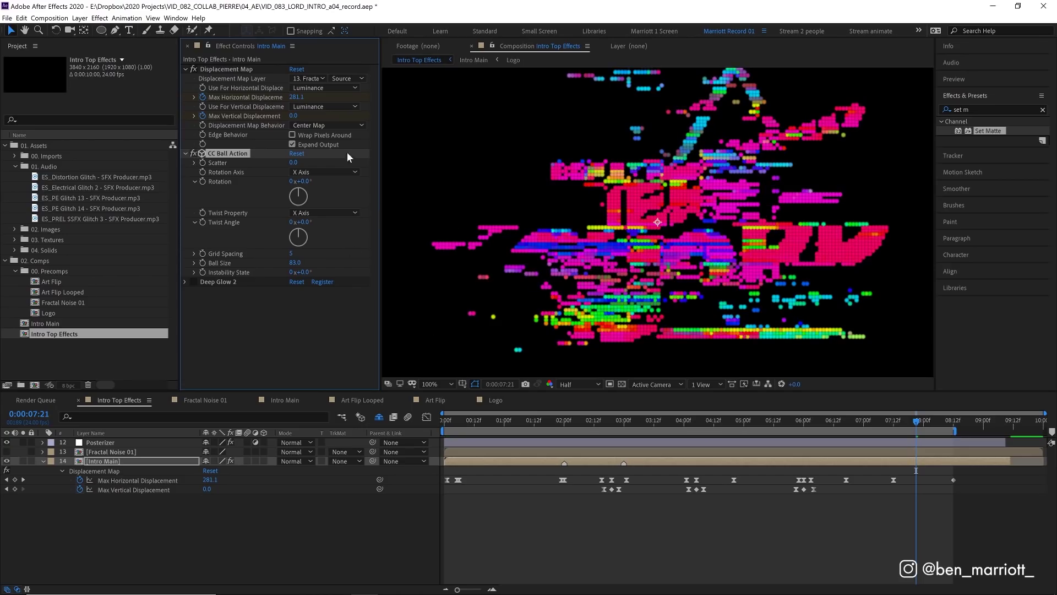
# Try scattering the CC Ball Action balls, restore Scatter to 0, and set Grid Spacing to 2 and Ball Size to 55
pyautogui.moveTo(297, 162)
pyautogui.mouseDown()
pyautogui.moveTo(325, 162)
pyautogui.moveTo(291, 160)
pyautogui.mouseUp()
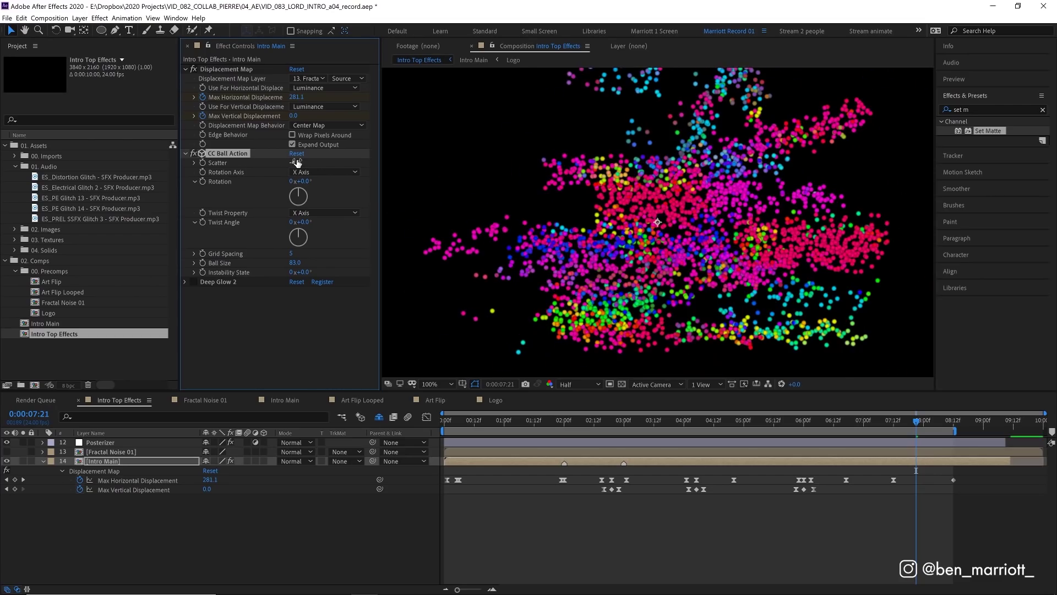
pyautogui.press('Return')
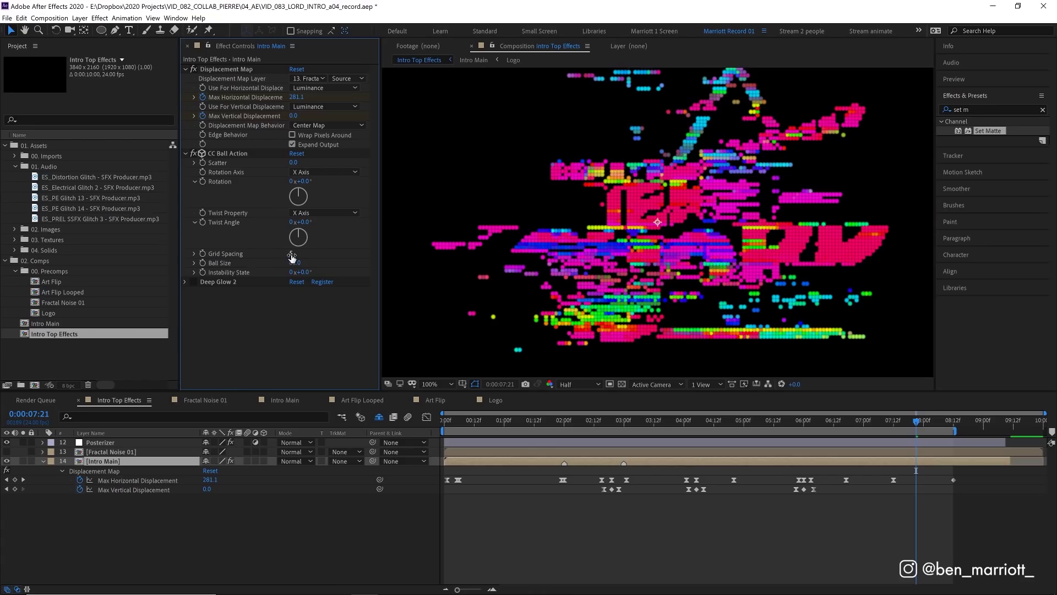
pyautogui.press('Return')
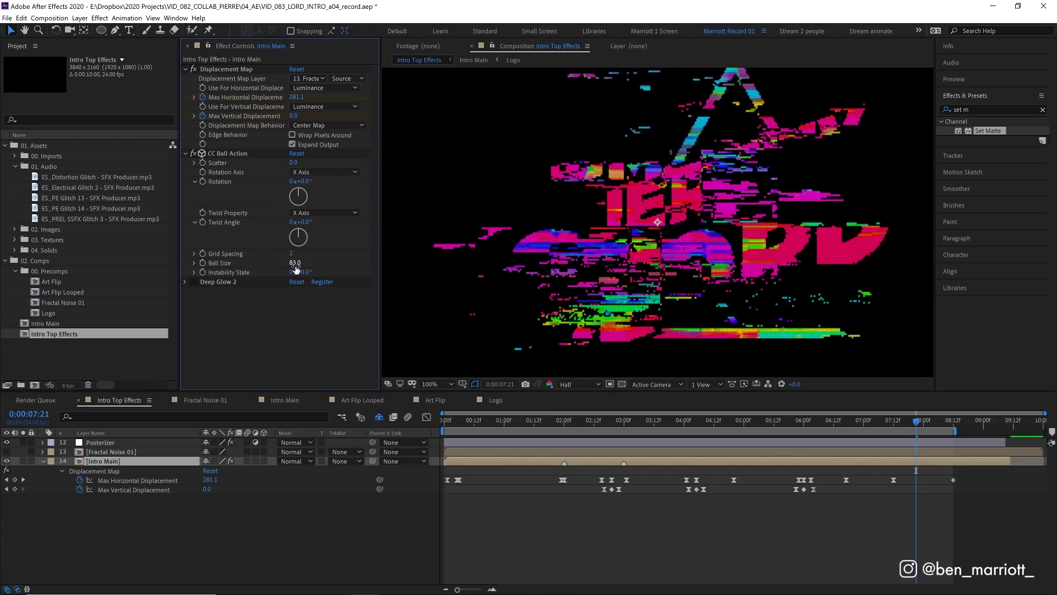
pyautogui.press('Return')
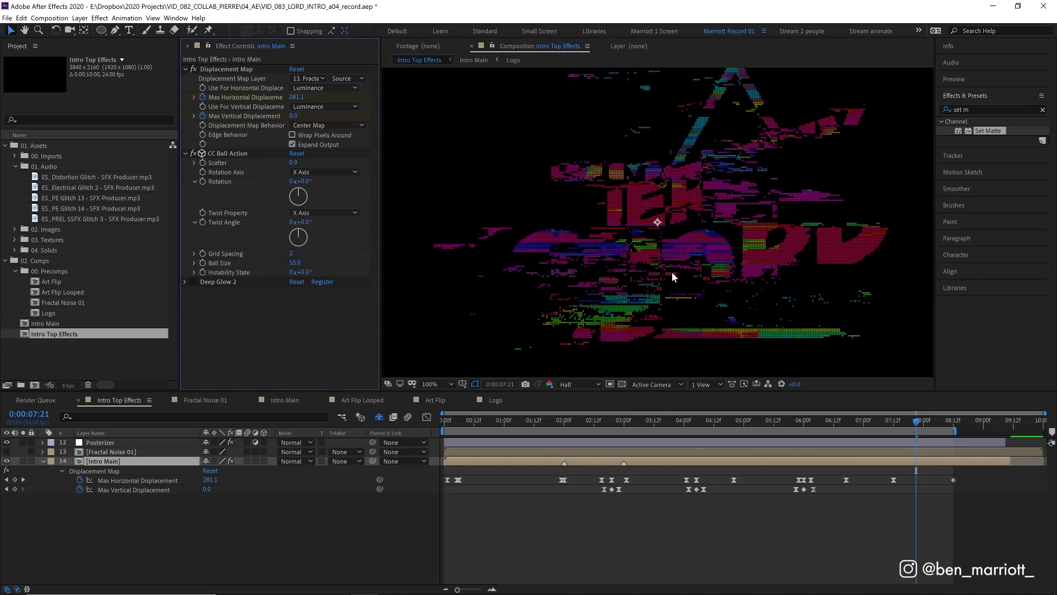
# Compare the logo with CC Ball Action disabled and re-enabled, and preview the composition from the start
pyautogui.click(193, 153)
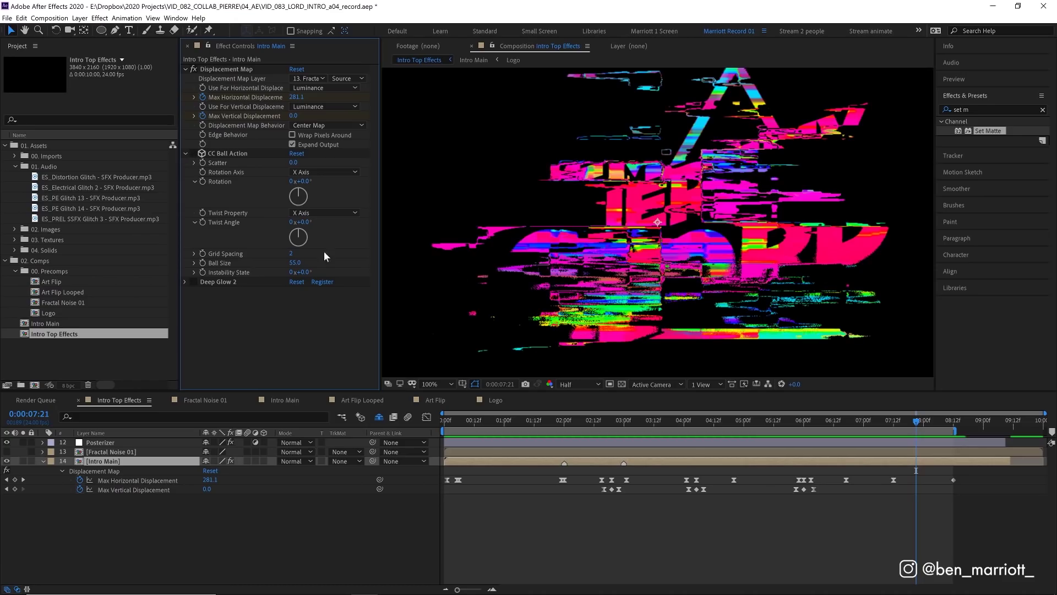
pyautogui.click(192, 153)
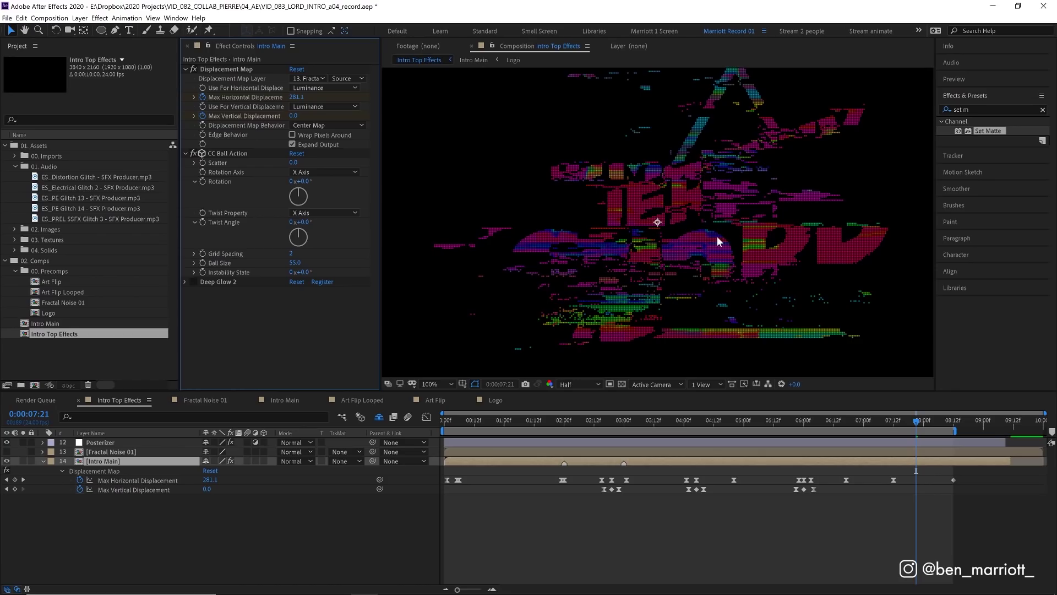
pyautogui.press('Home')
pyautogui.press('space')
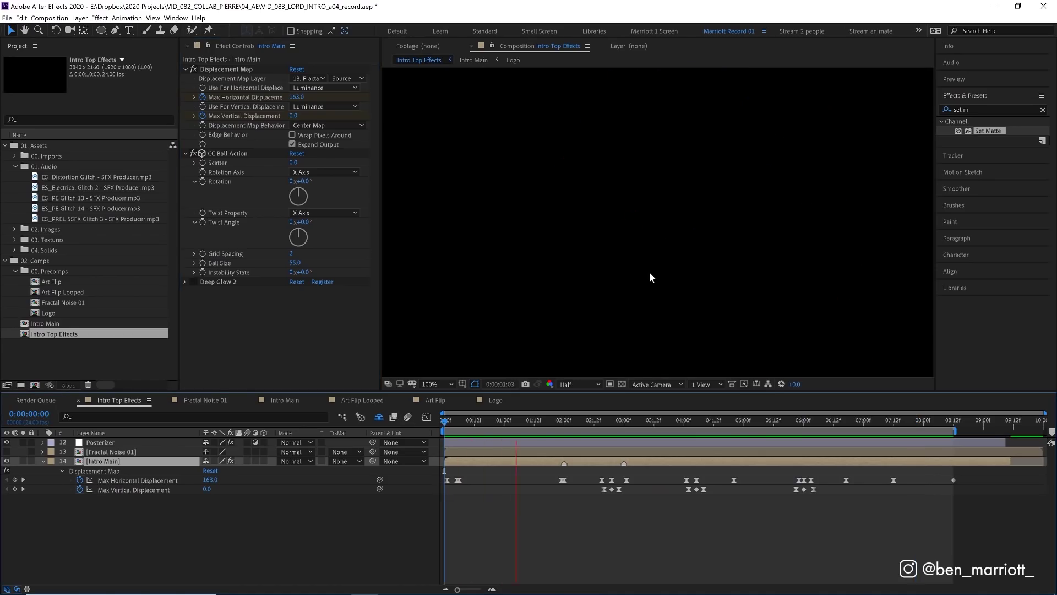
pyautogui.press('space')
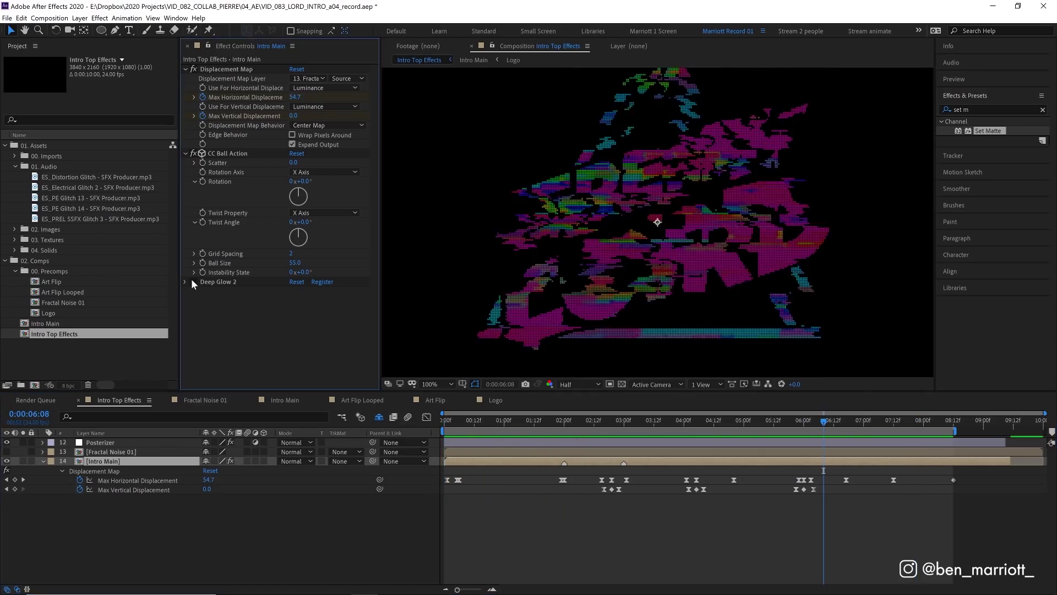
# Enable the Deep Glow 2 effect on the Intro Main layer and preview the glowing animation
pyautogui.click(192, 282)
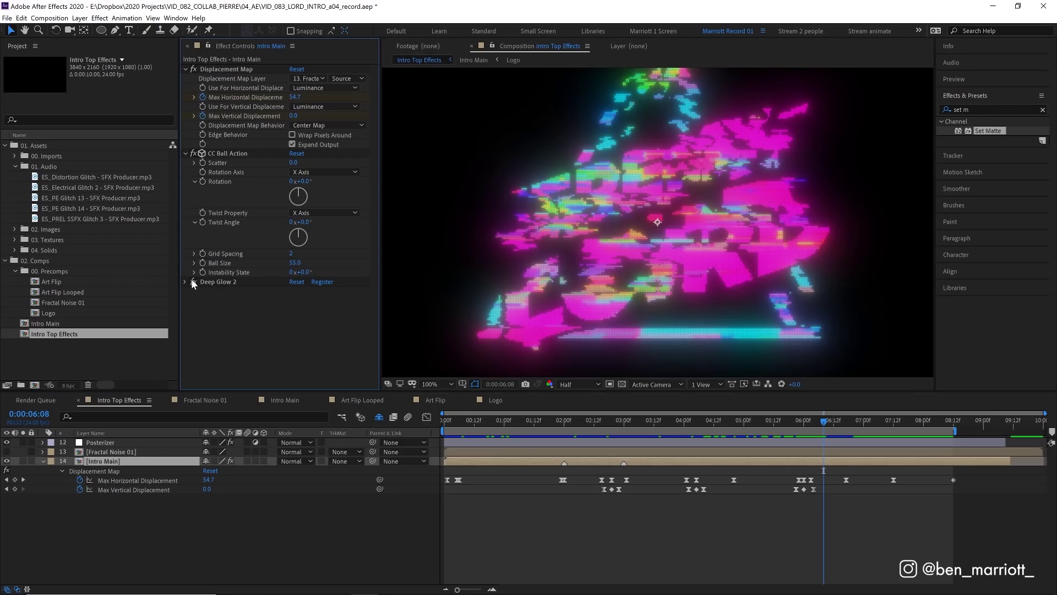
pyautogui.press('space')
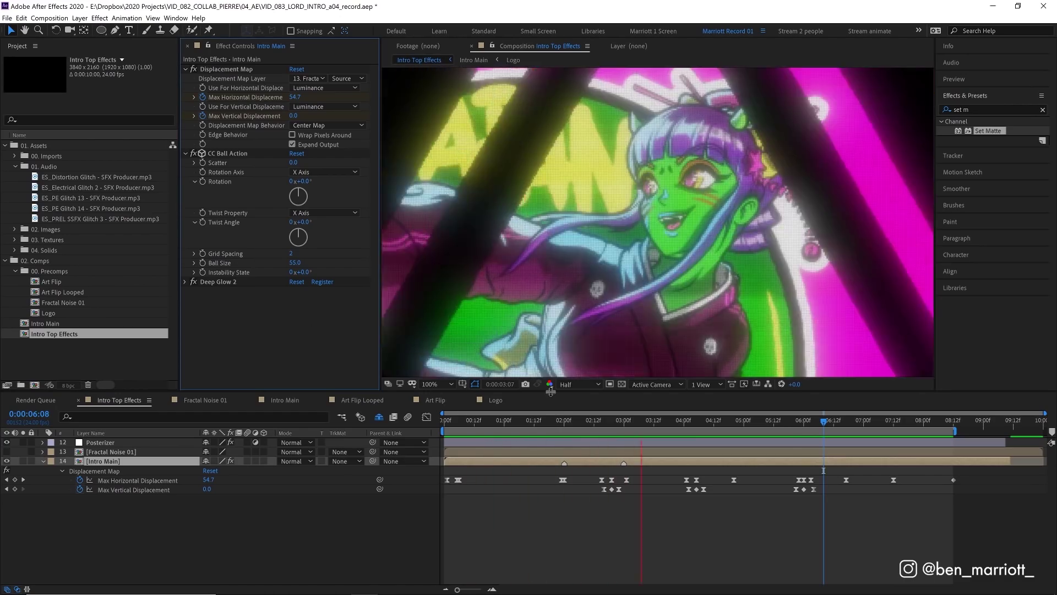
pyautogui.press('space')
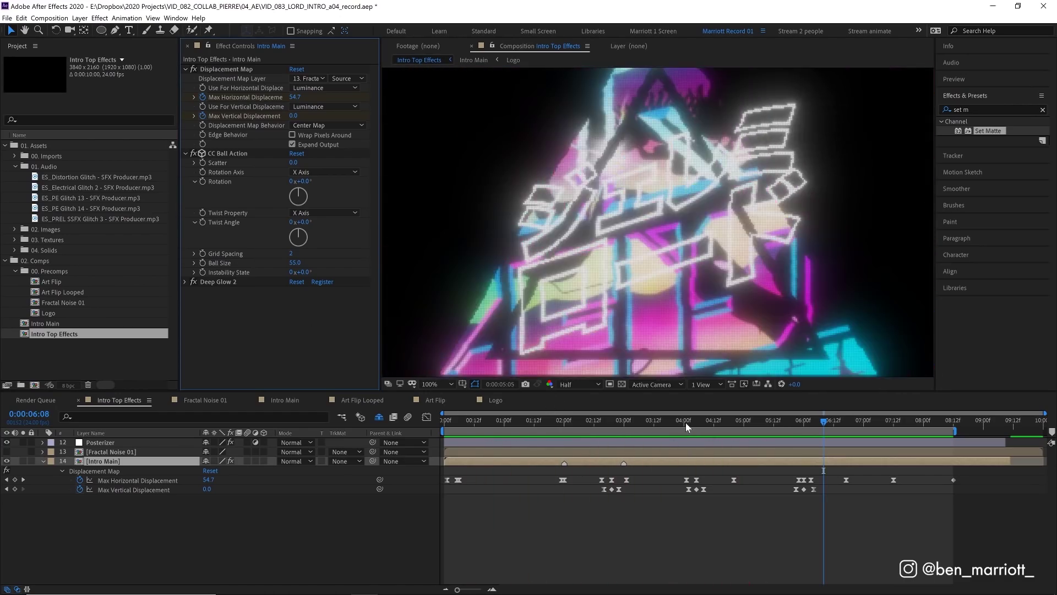
# Turn on the transparency grid and preview the glow's transparency on the artwork at 0:00:04:01 and the logo from 0:00:05:21
pyautogui.click(622, 384)
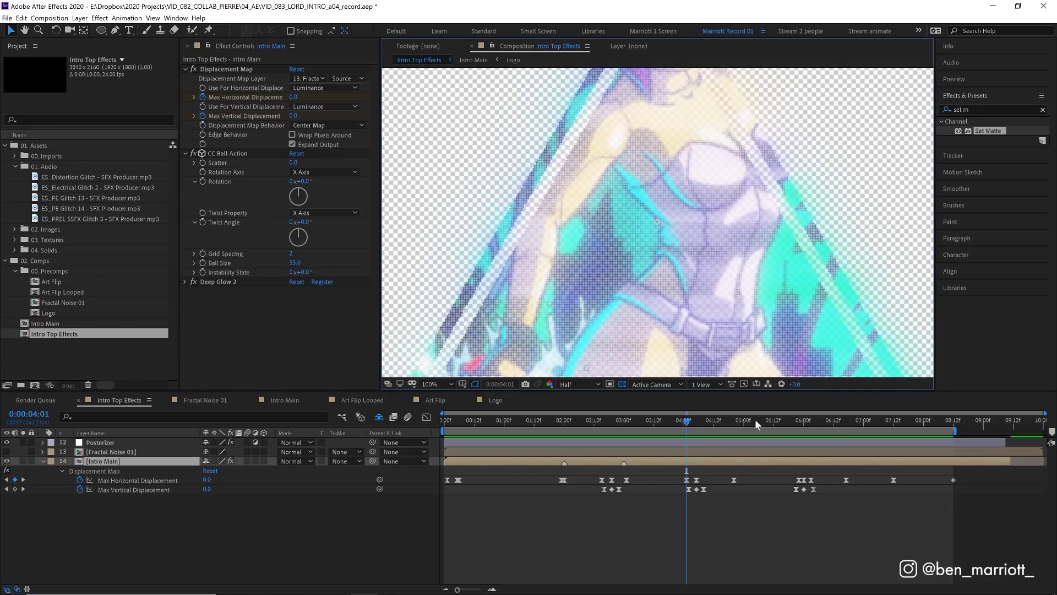
pyautogui.moveTo(685, 423); pyautogui.dragTo(797, 424)
pyautogui.press('space')
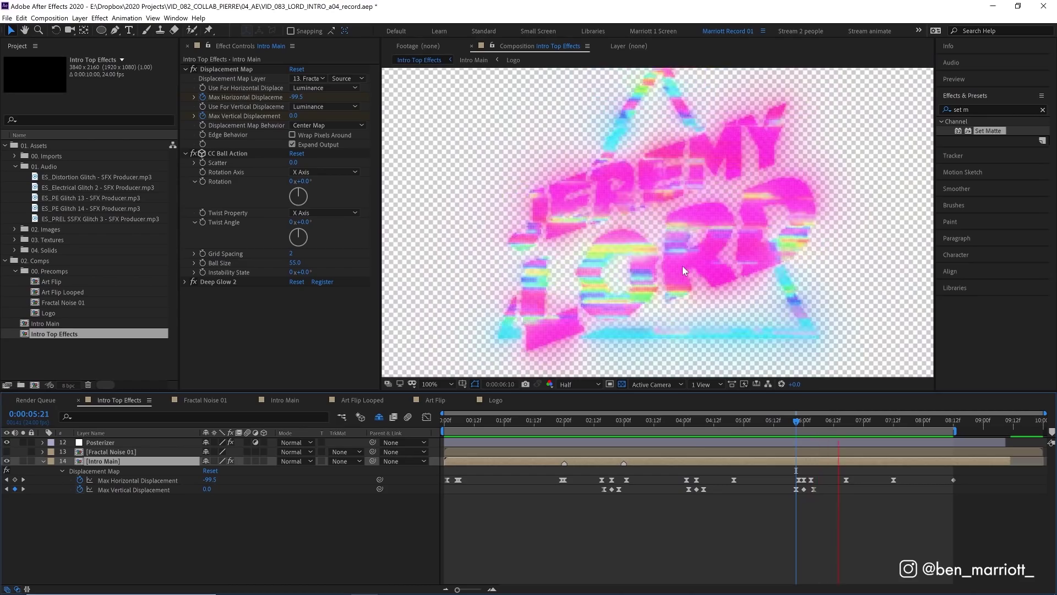